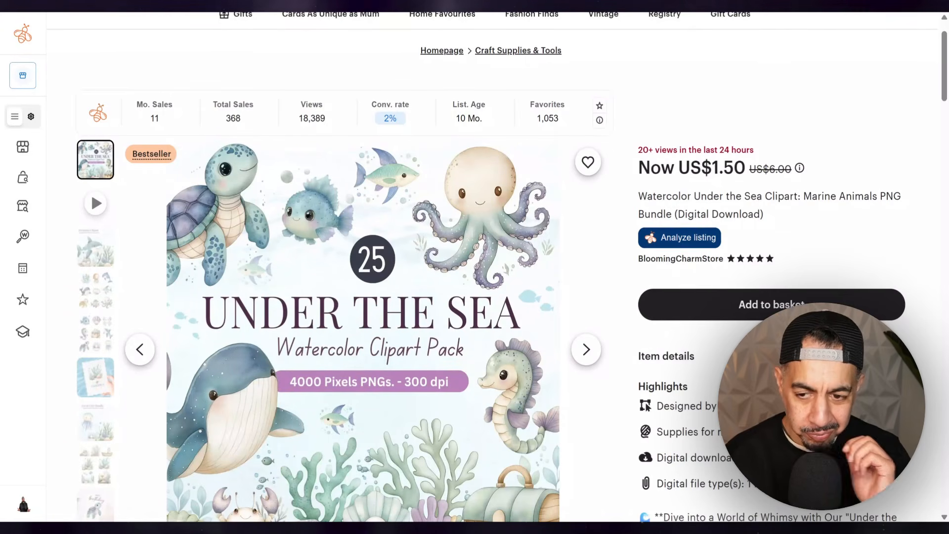
Search EverBee's keyword research for "cute sealife png".
mouse_move(27, 143)
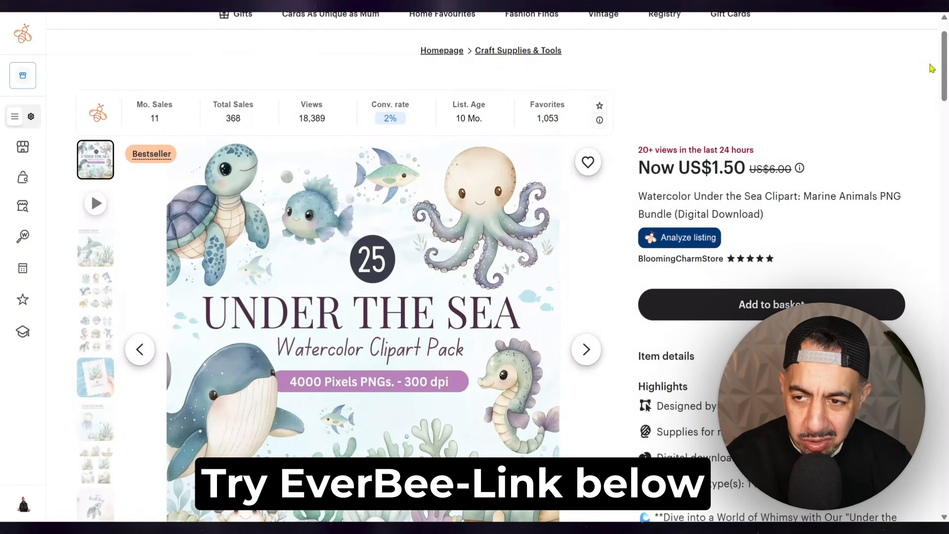
left_click_drag(943, 56, 944, 63)
scroll(944, 61, "up", 1)
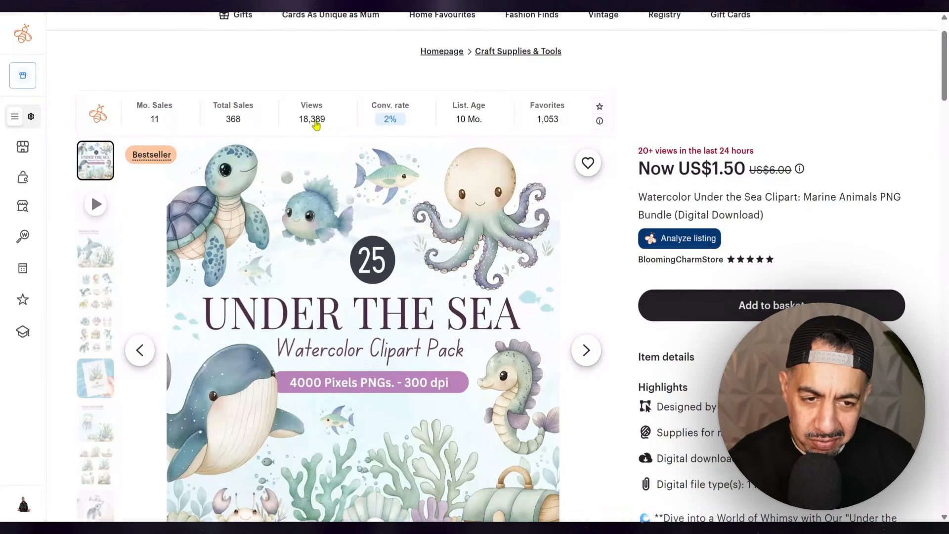
mouse_move(41, 140)
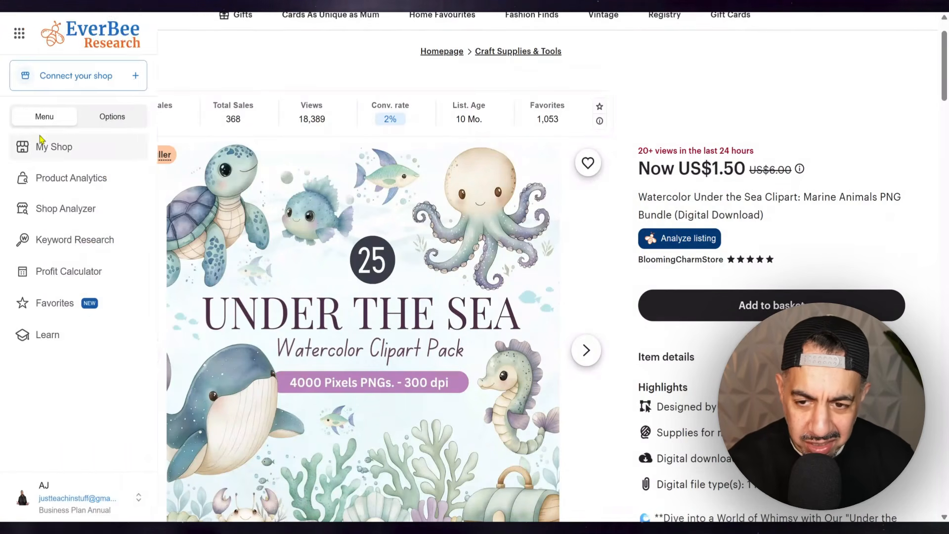
left_click(44, 242)
type("cute sealife png")
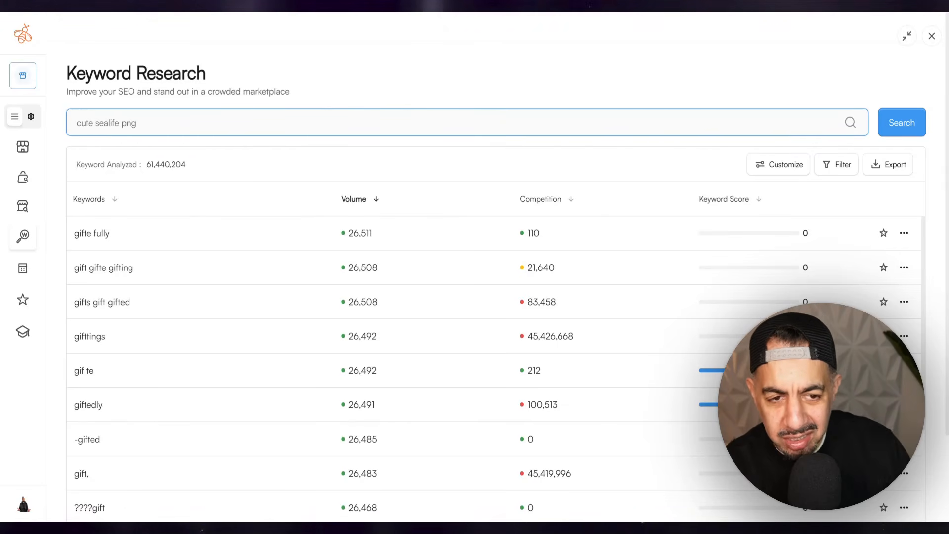
key("Return")
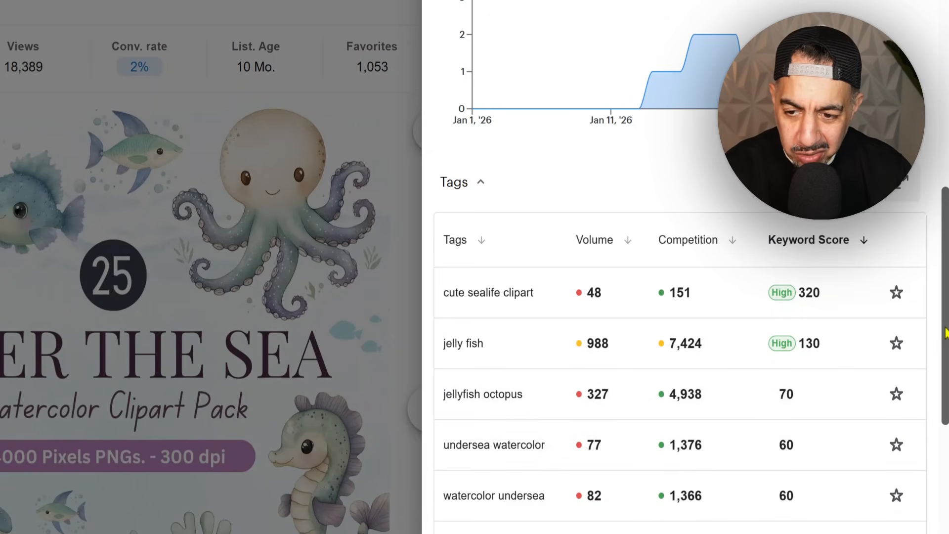
Examine the sea clipart listing's tags with their volume, competition and keyword score.
mouse_move(942, 340)
left_mouse_down()
mouse_move(940, 421)
mouse_move(941, 357)
left_mouse_up()
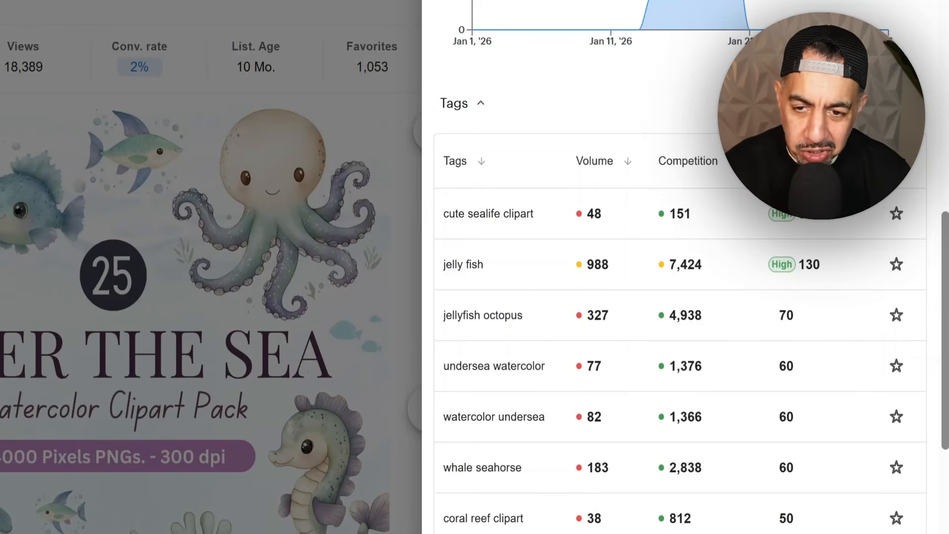
left_click(310, 367)
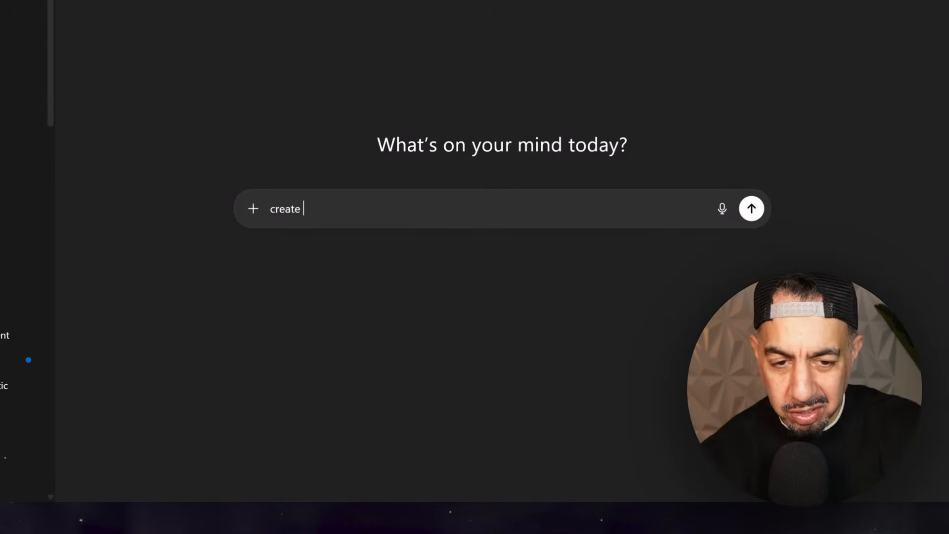
In ChatGPT, begin the prompt "create ten different designs for cute watercolor baby sea creatures cliparts to sell on etsy, I want".
type("ten different design")
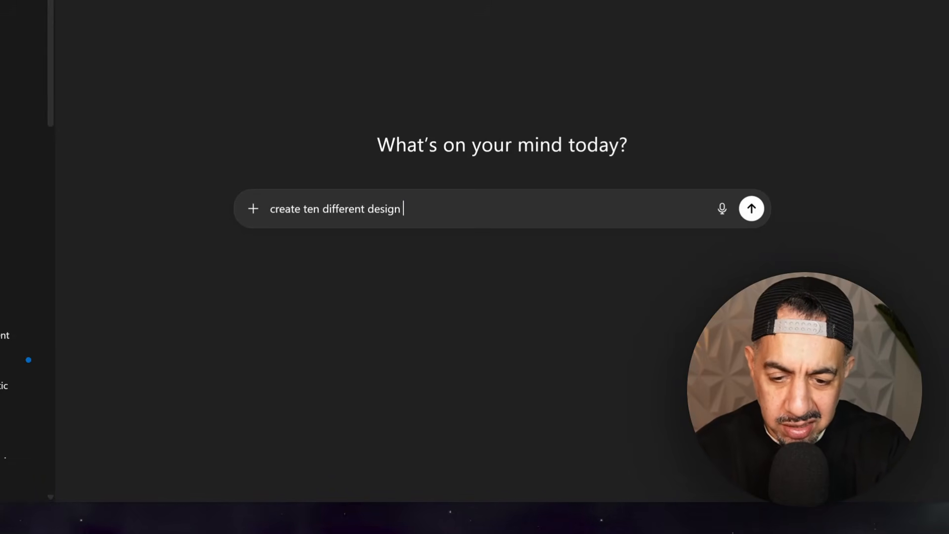
type("s for cute watercolor baby sea creatures c")
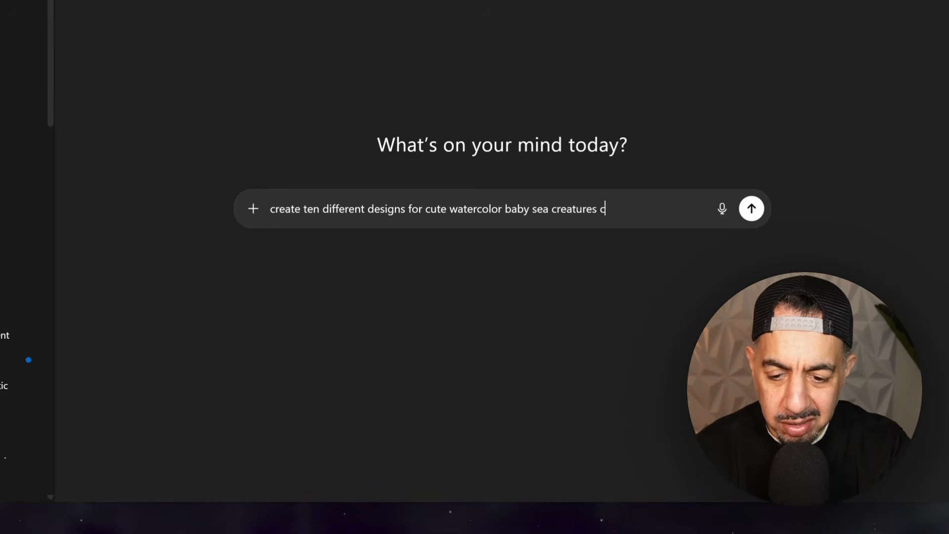
type("liparts to sell on ets")
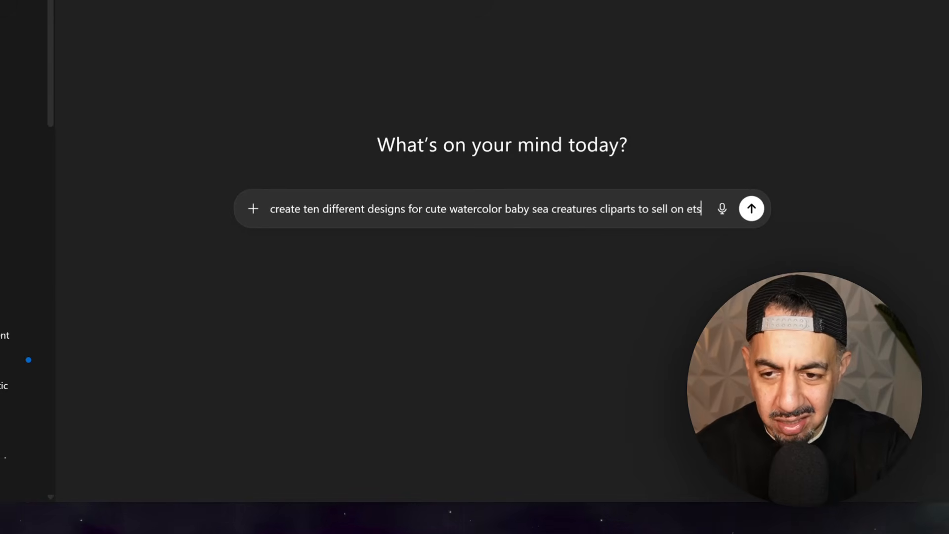
type("y, I want")
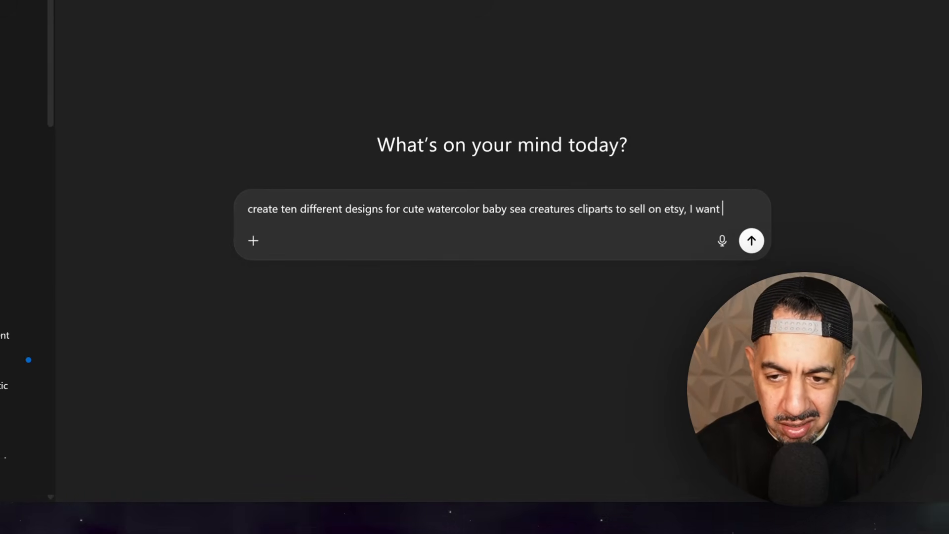
Complete the prompt with "a jellyfish, seahorse, whale, octopus, sea turtle, dolphin, and another 4 sea creatures in the same consistent style" and send it.
type(" a jellyf")
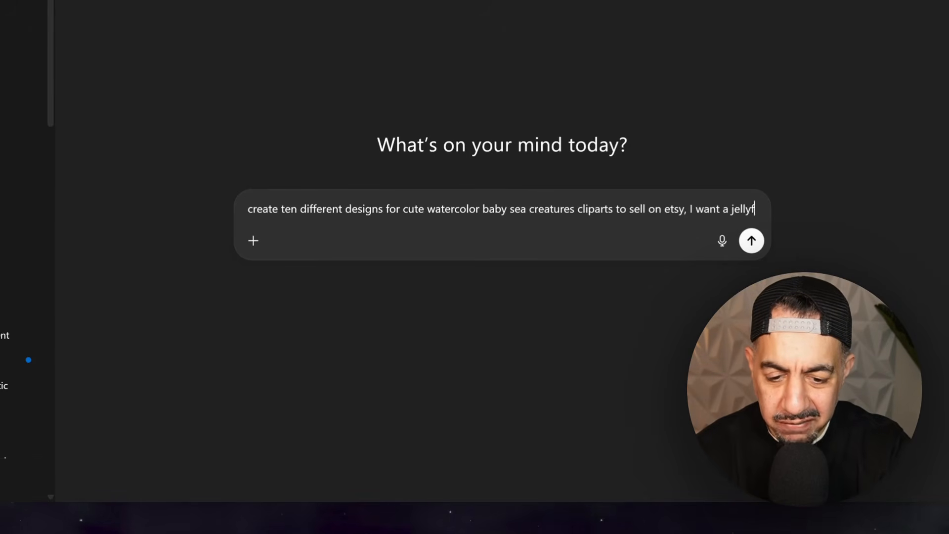
type("ish, sea")
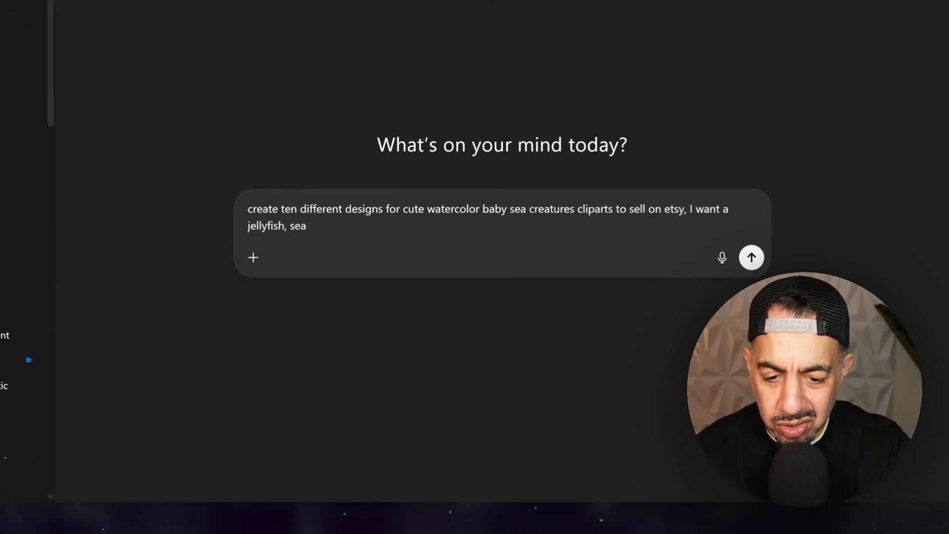
key("BackSpace")
key("BackSpace")
type("rse")
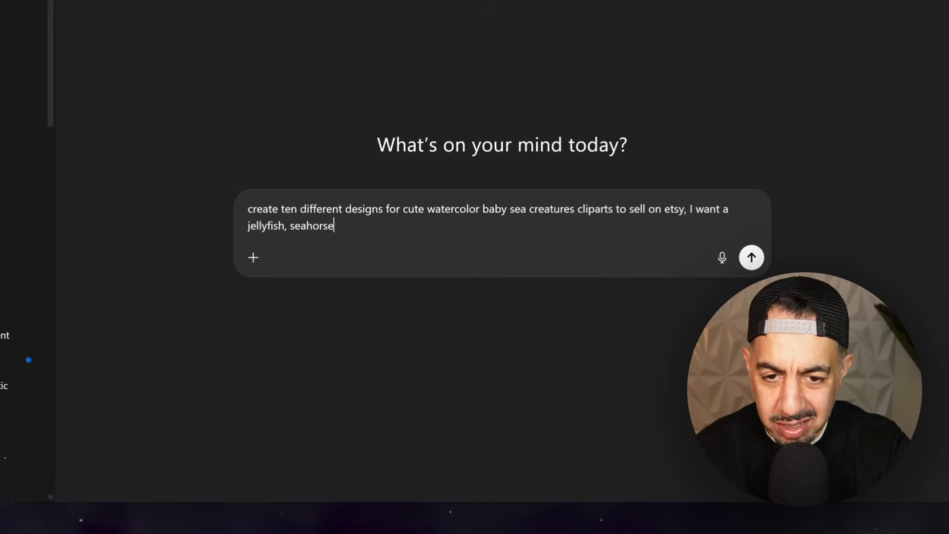
type(", whale, octopus,")
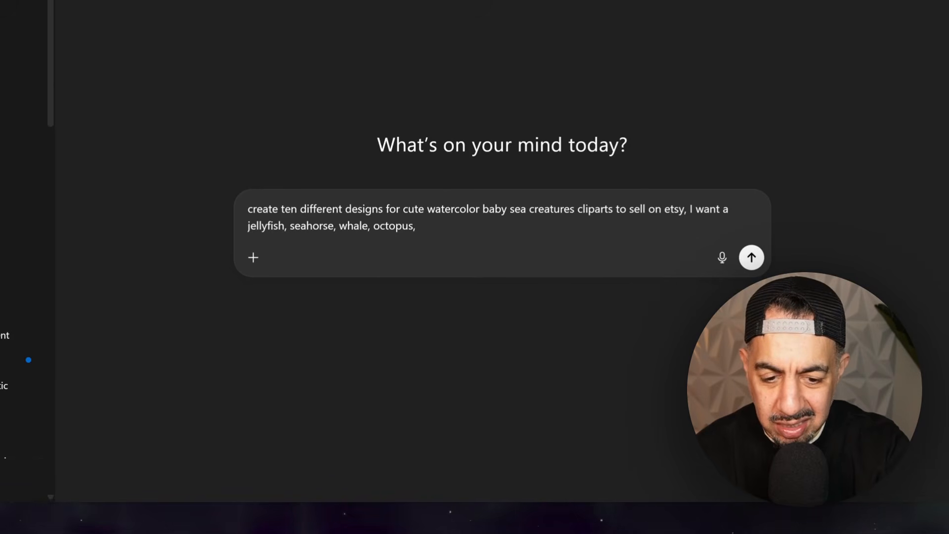
type(" sea ")
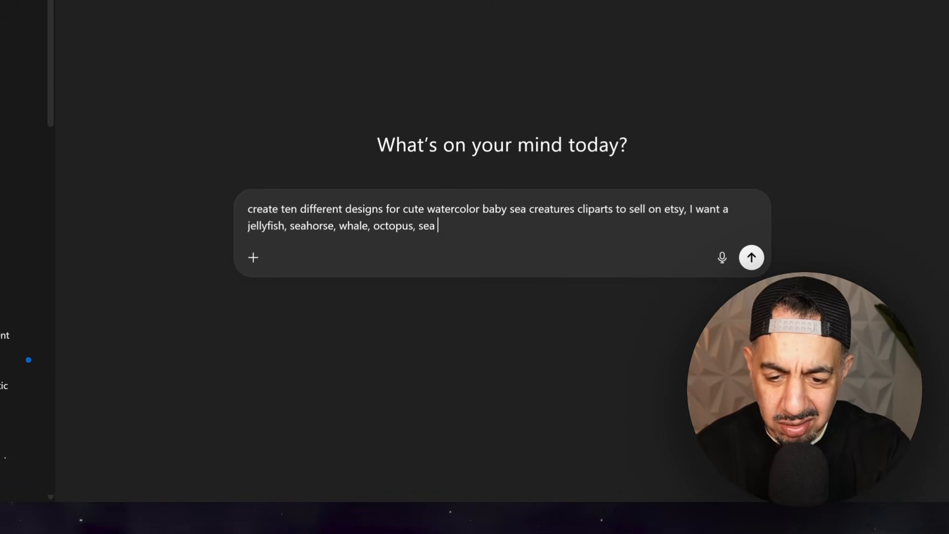
type("turtle,")
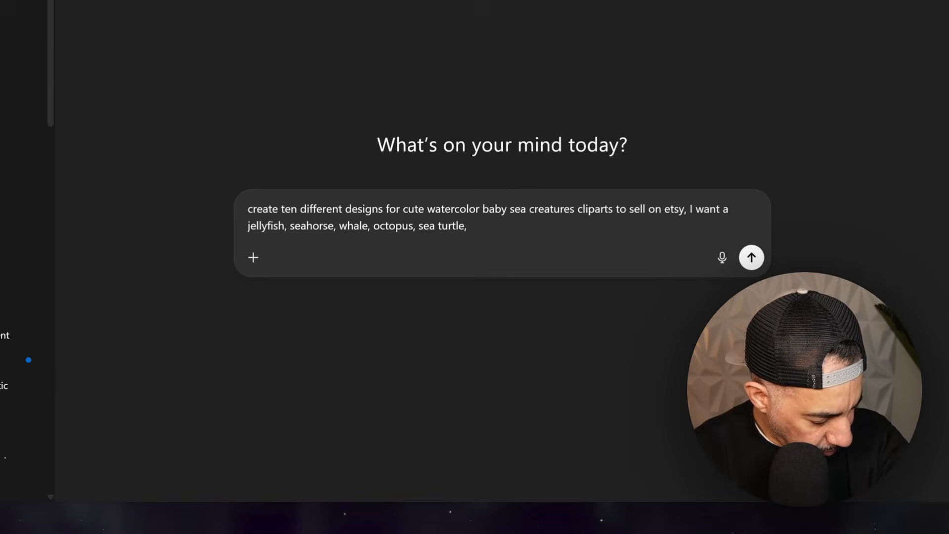
type(" dolphin, an")
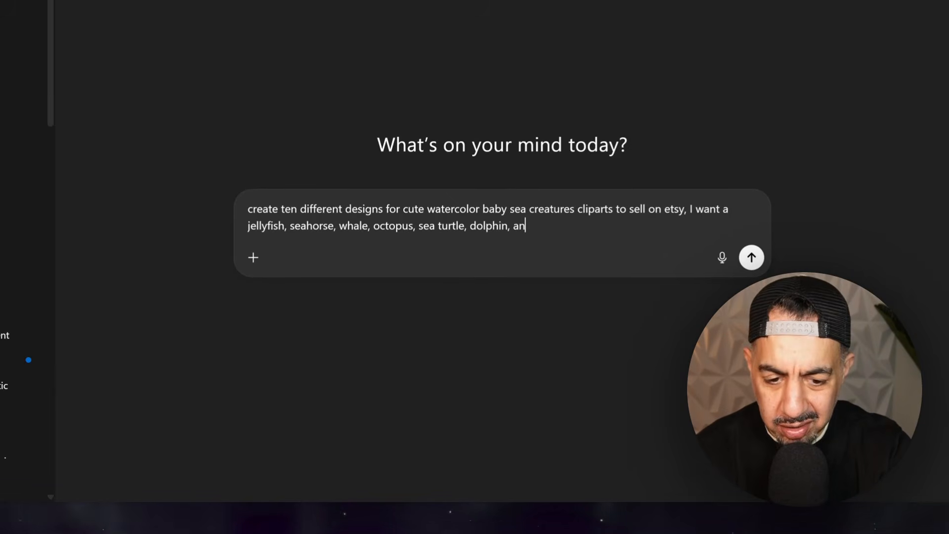
type("d another 4 sea crea")
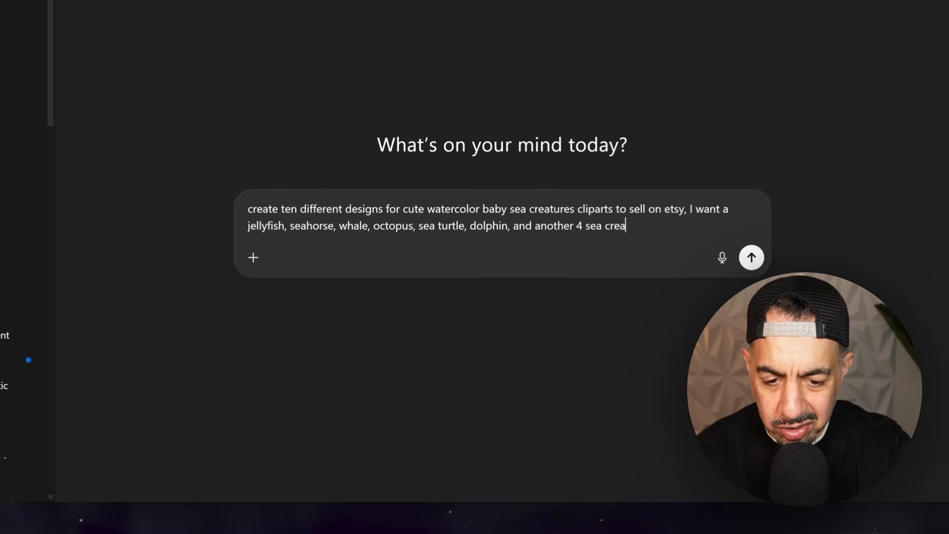
type("tures in the same consistent style")
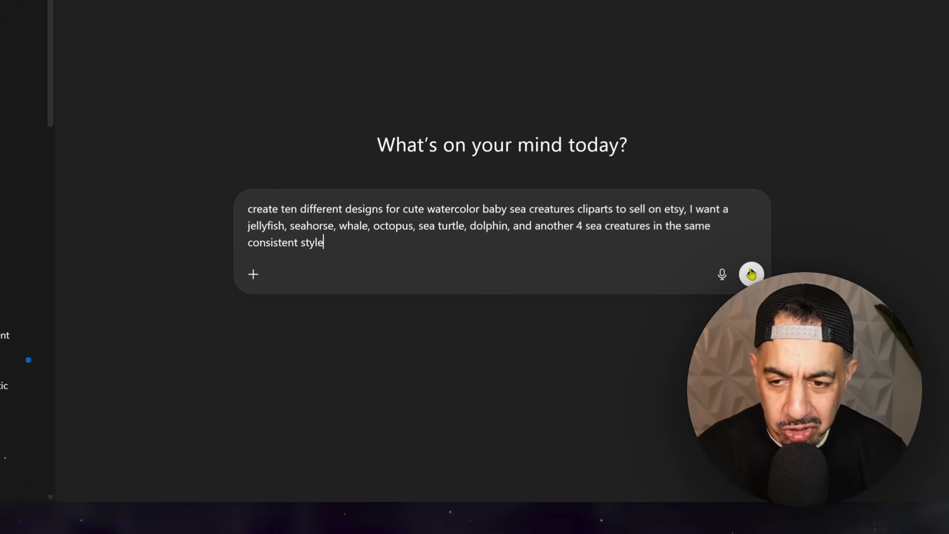
left_click(751, 274)
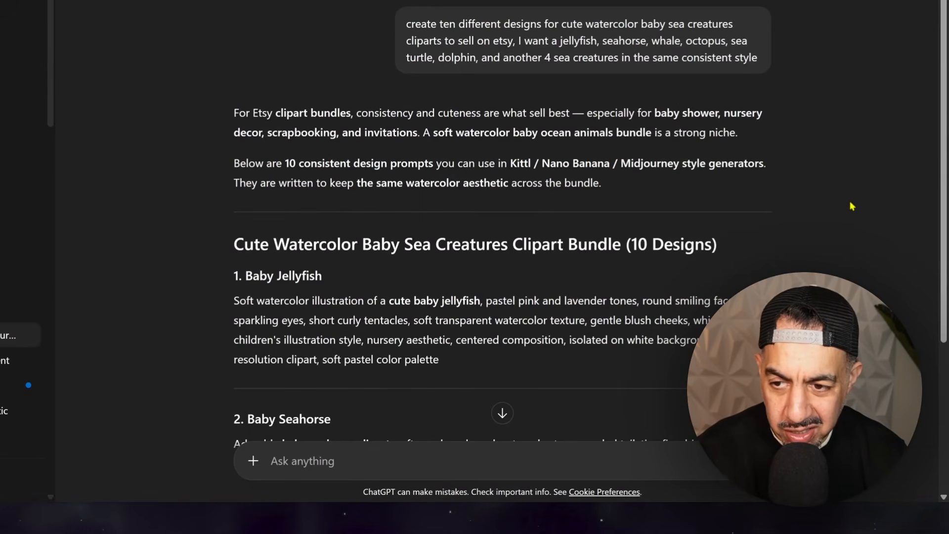
Look through the generated designs and select the full description text under Baby Jellyfish.
scroll(944, 195, "down", 3)
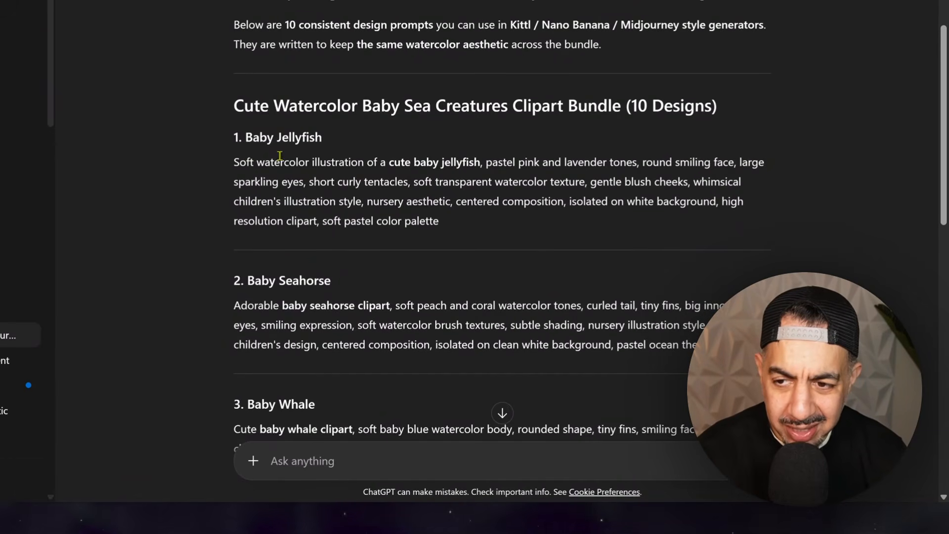
scroll(946, 129, "down", 1)
left_click_drag(946, 129, 915, 97)
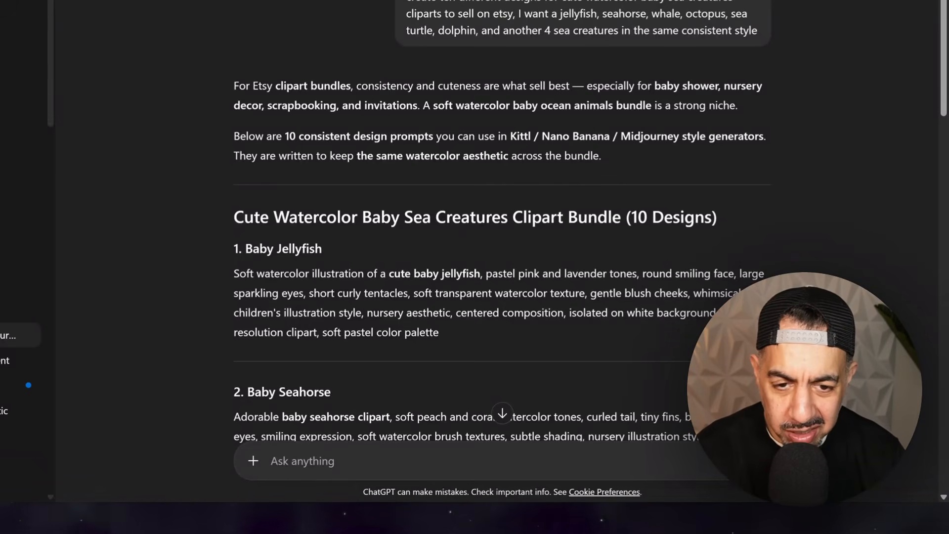
left_click_drag(235, 273, 474, 342)
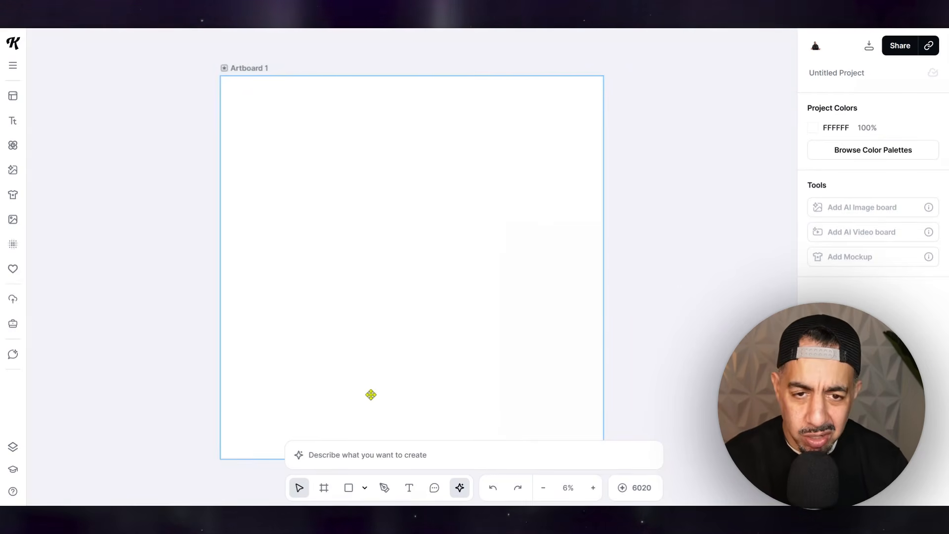
In Kittl, set the size of Artboard 1 to 5000 by 5000 px.
left_click(257, 69)
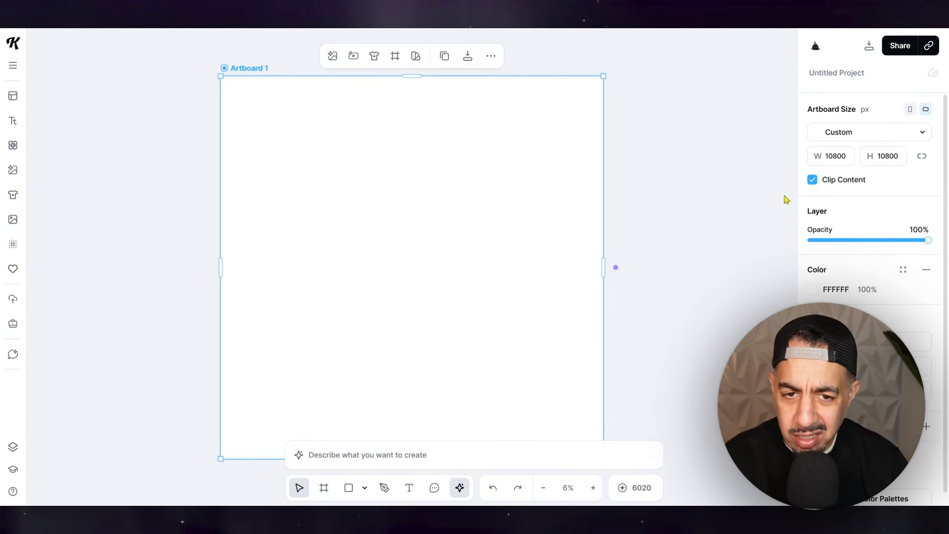
double_click(851, 157)
type("5000")
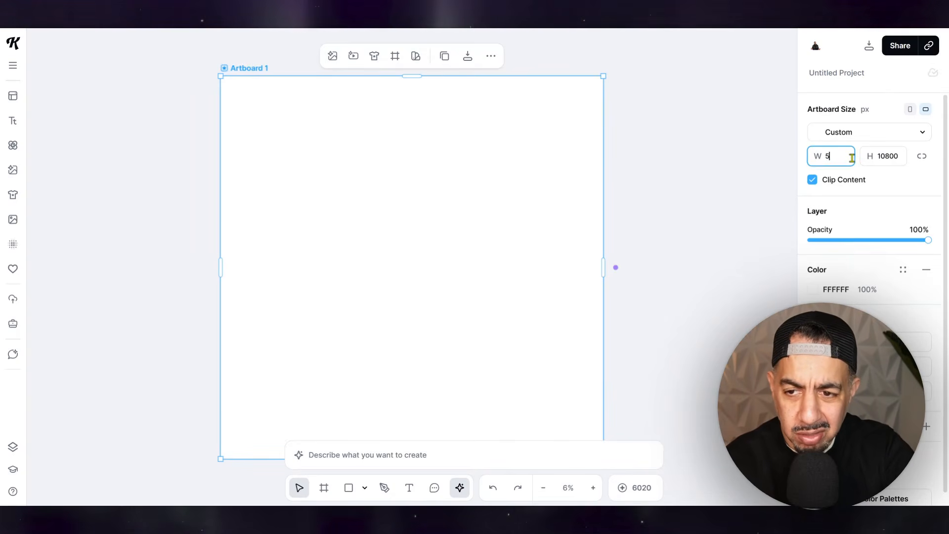
double_click(889, 156)
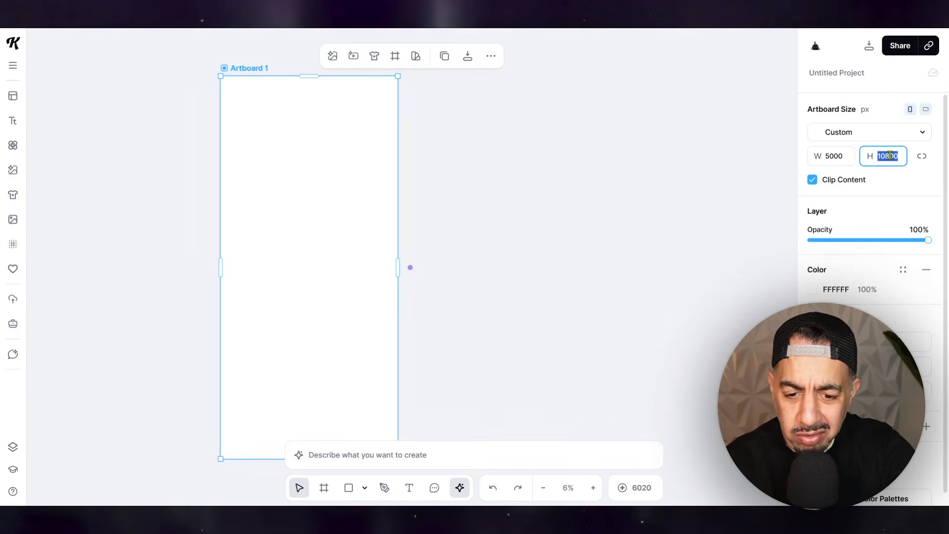
type("5000")
left_click(506, 261)
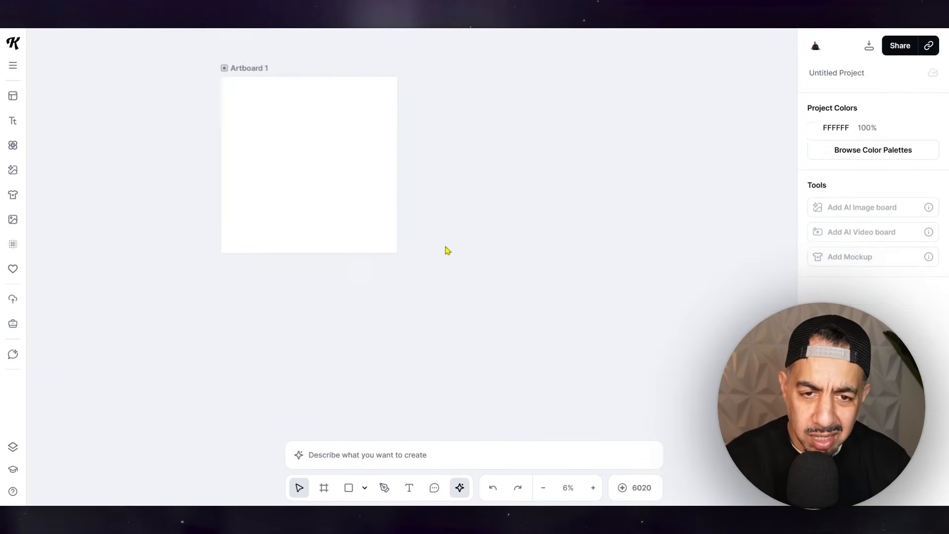
With Artboard 1 selected, open the AI image generator and choose the Nano Banana model.
left_click(355, 190)
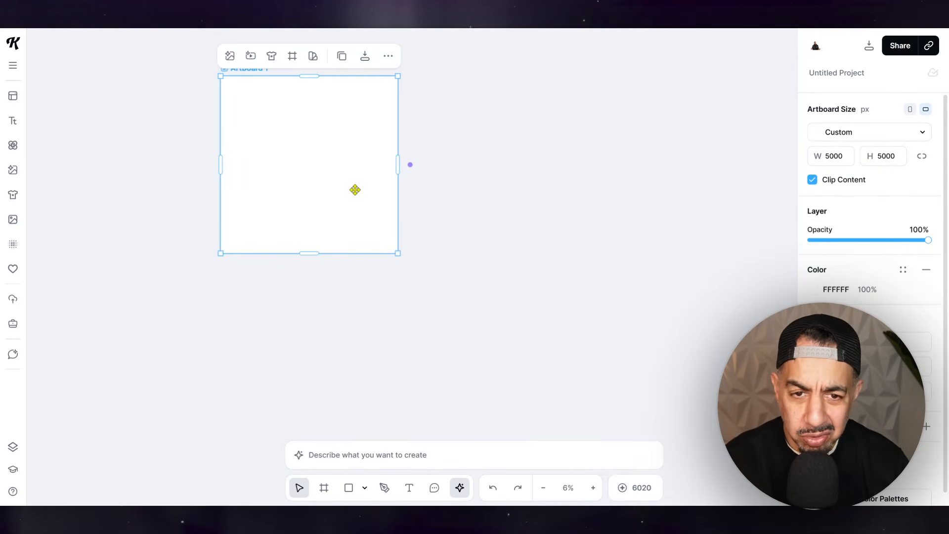
left_click(197, 77)
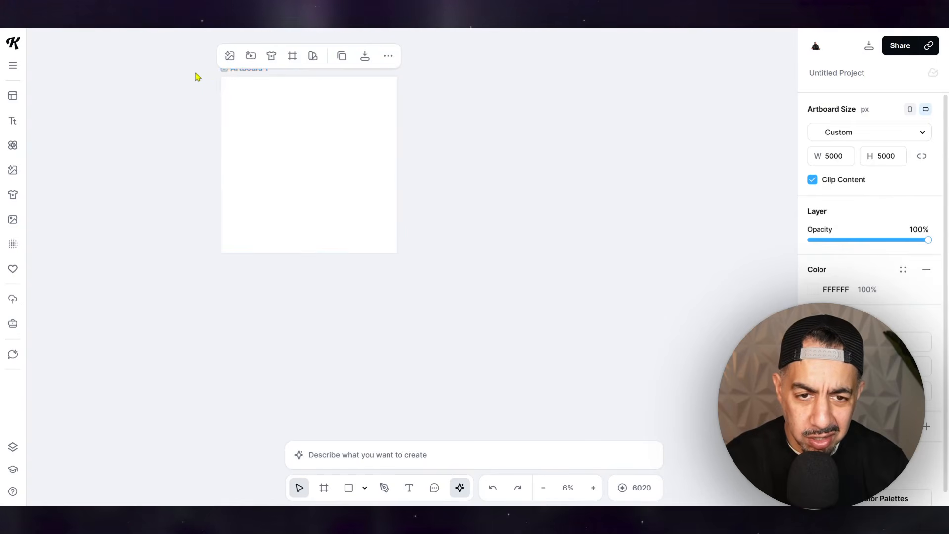
left_click(240, 69)
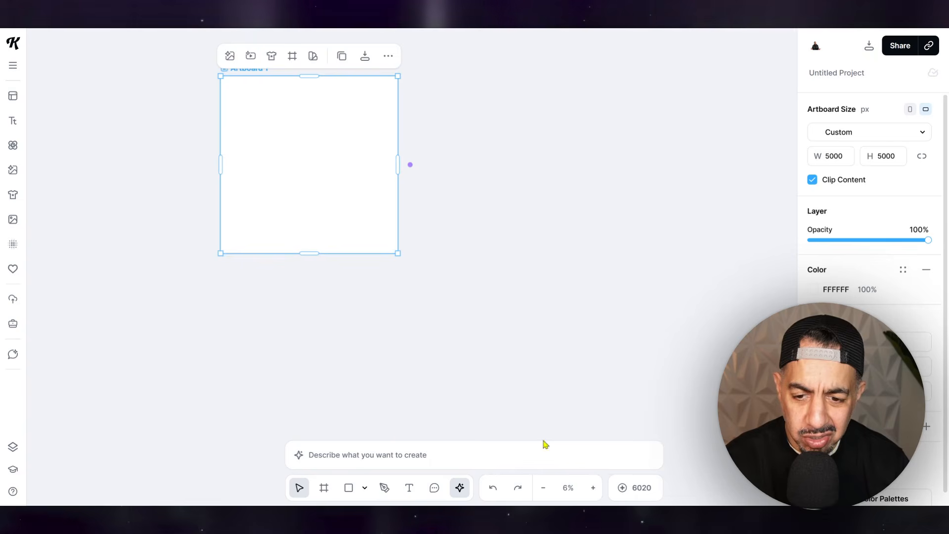
left_click(593, 488)
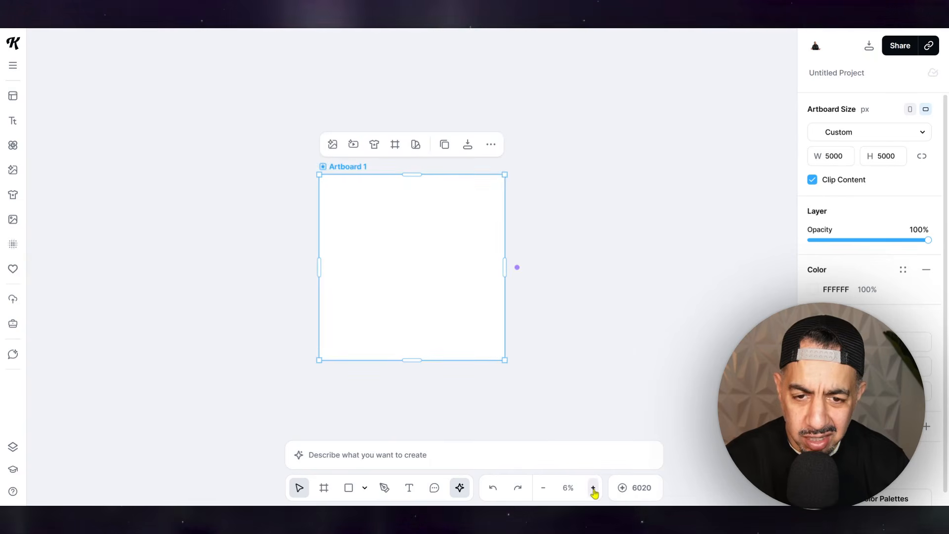
left_click(593, 488)
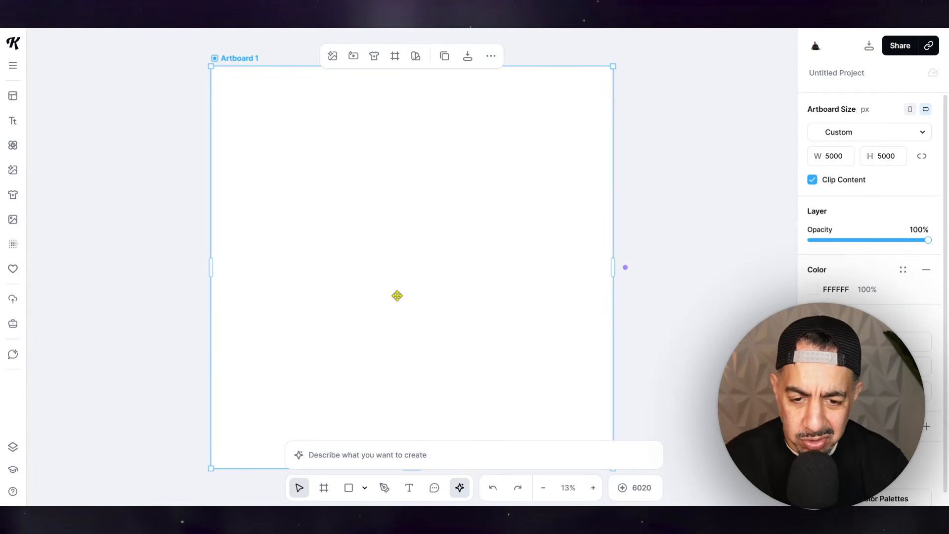
left_click(401, 453)
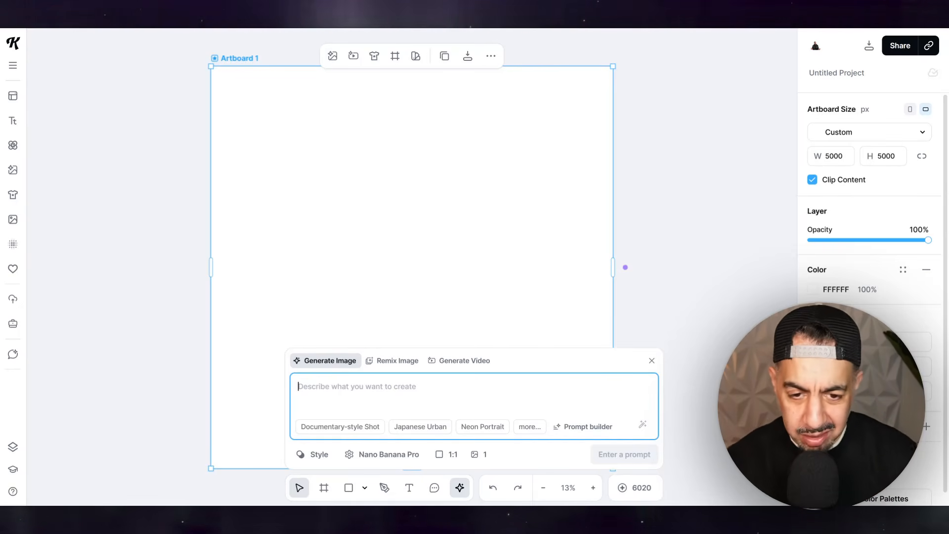
left_click(370, 456)
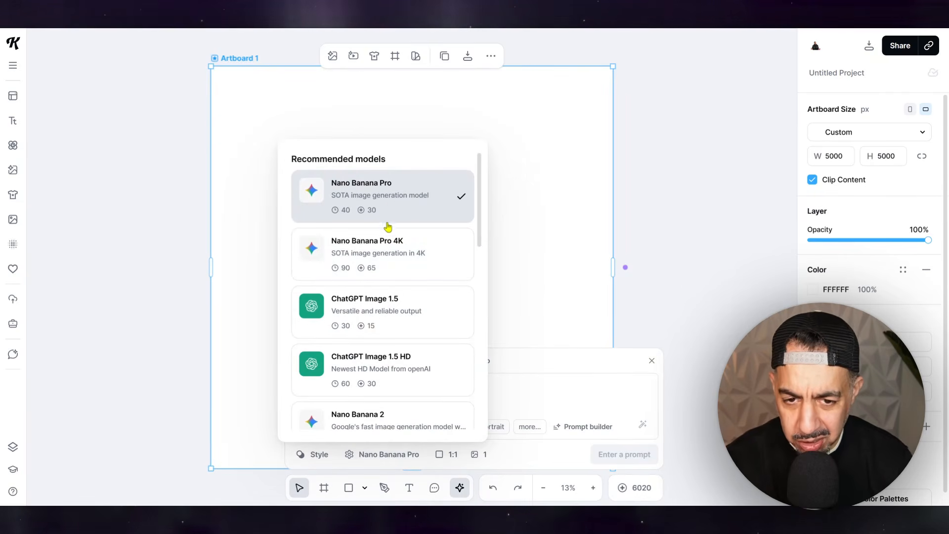
left_click_drag(478, 232, 479, 282)
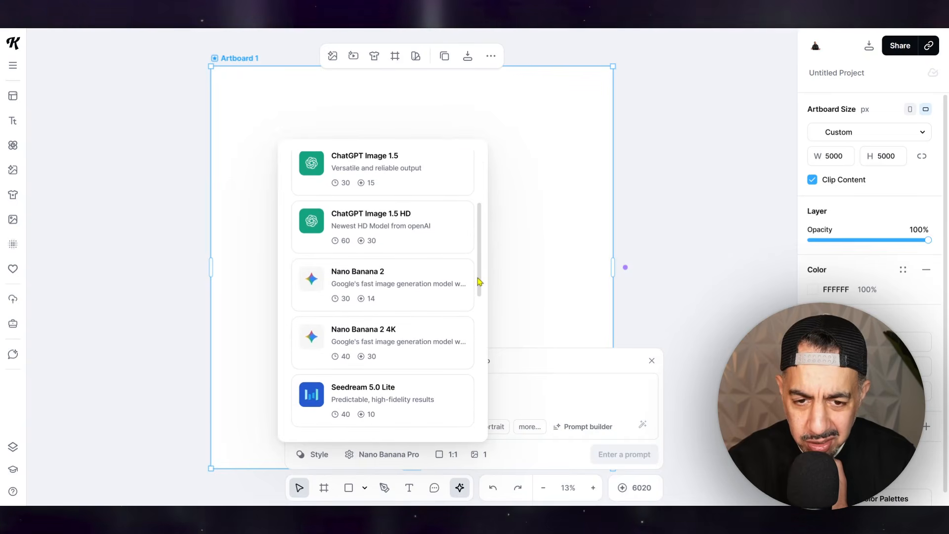
left_click_drag(478, 282, 479, 307)
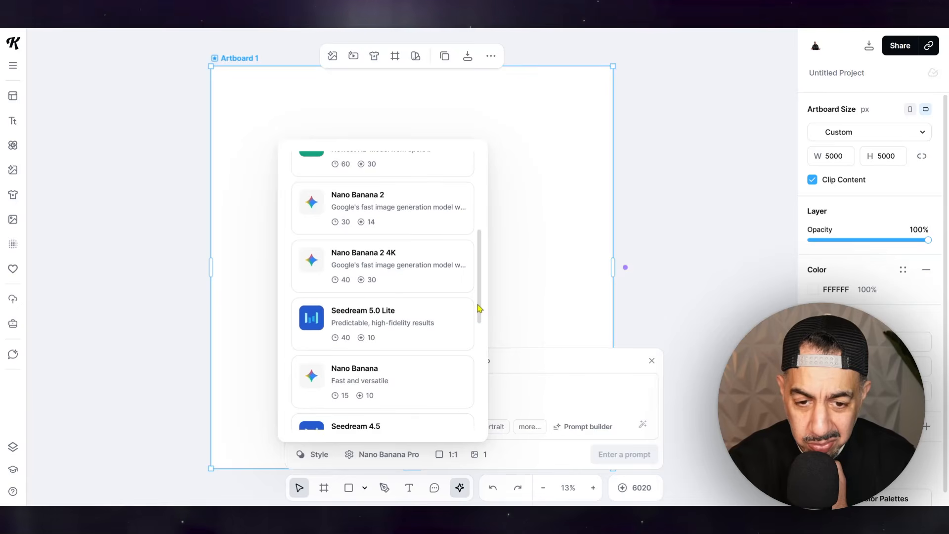
left_click(422, 373)
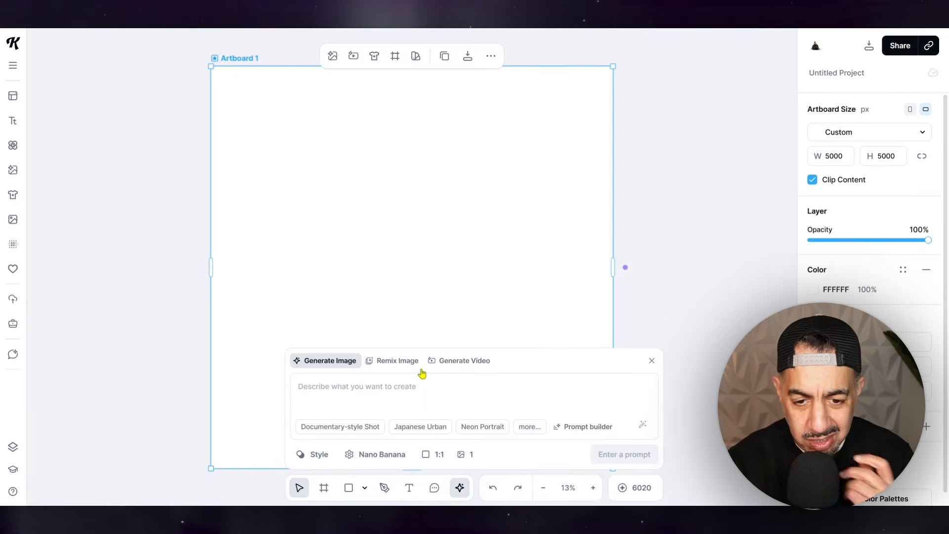
Generate an image from the full prompt beginning "Soft watercolor illustration of a cute baby jellyfish, pastel pink and lavender tones".
left_click(327, 386)
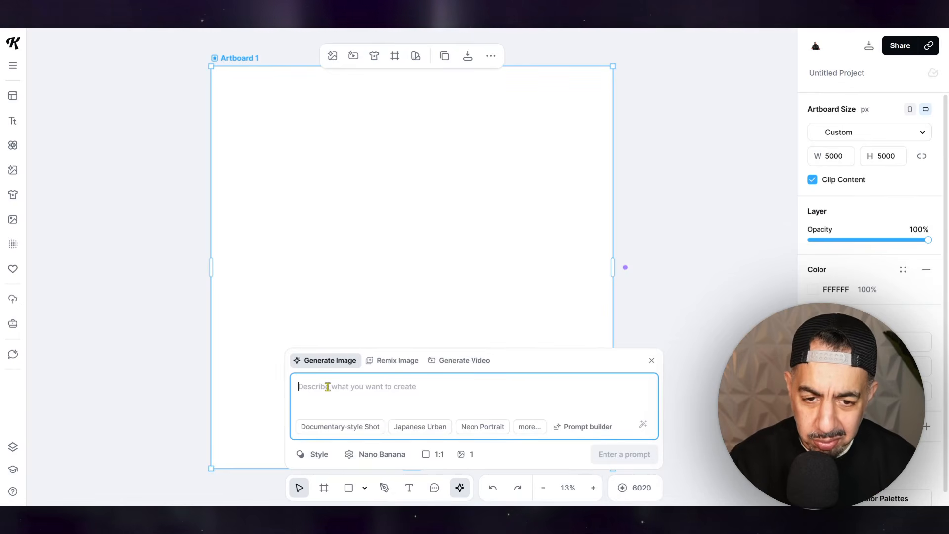
type("Soft watercolor illustration of a cute baby jellyfish, pastel pink and lavender tones, round smiling face, large sparkling eyes, short curly tentacles, soft transparent watercolor texture, gentle blush cheeks, whimsical children's illustration style, nursery aesthetic, centered composition, isolated on white background, high resolution clipart, soft pastel color palette")
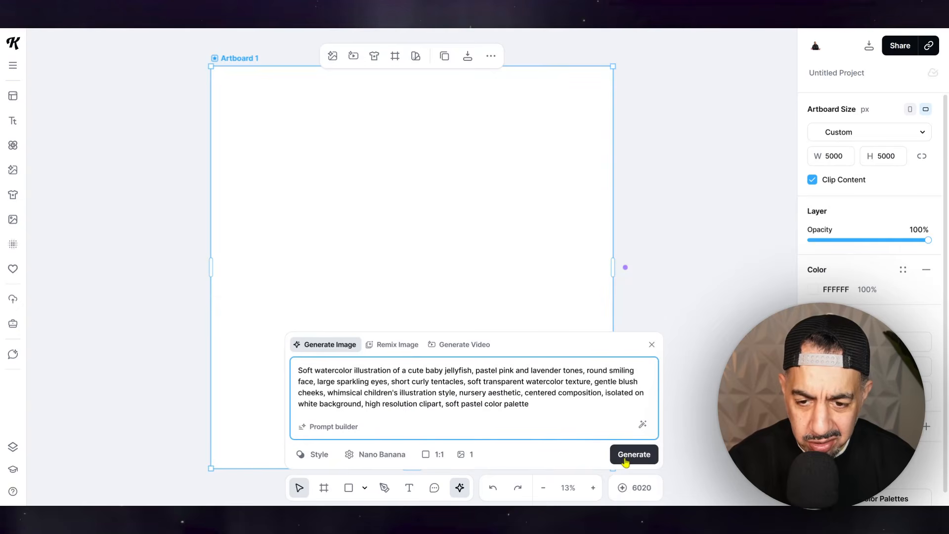
left_click(634, 454)
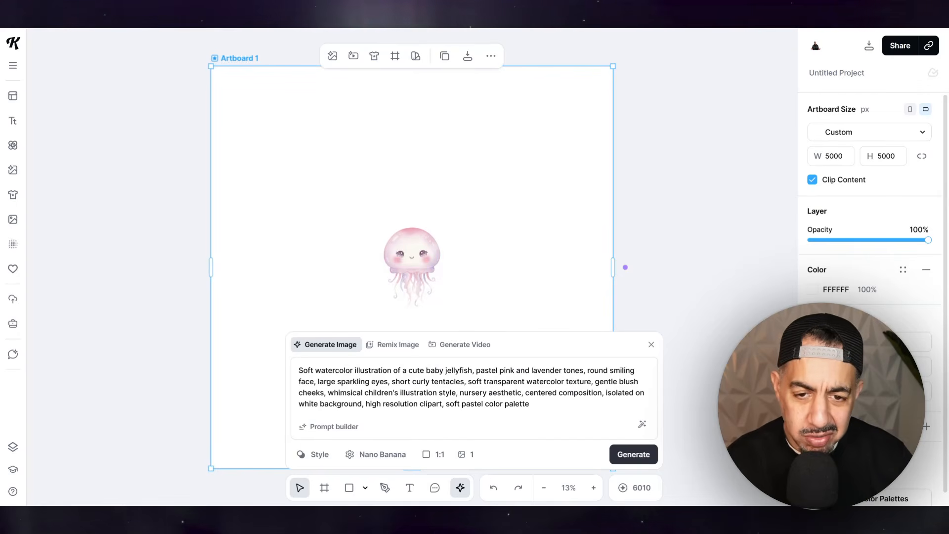
Enlarge the jellyfish image to about 2072 by 2072 px and move it to the artboard's upper-left area.
left_click(394, 239)
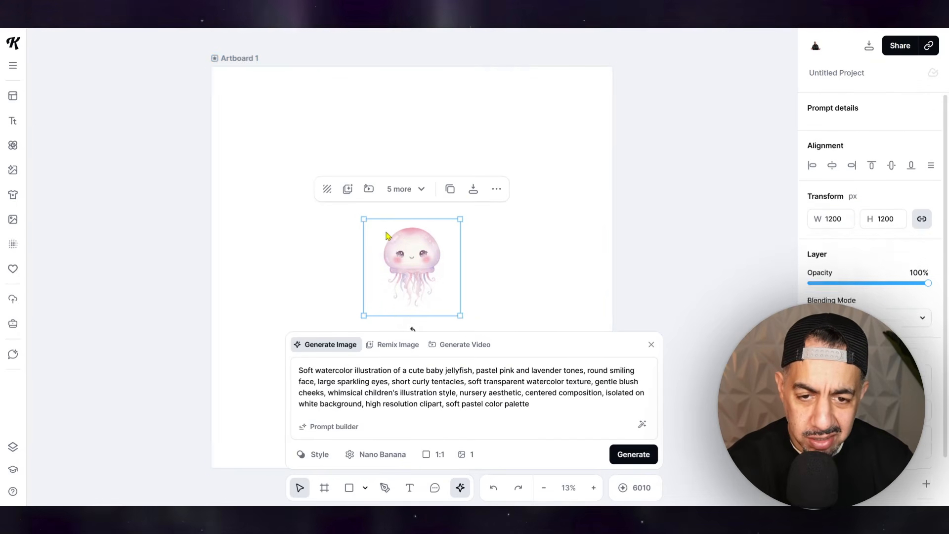
left_click_drag(363, 219, 293, 148)
left_click_drag(355, 210, 284, 157)
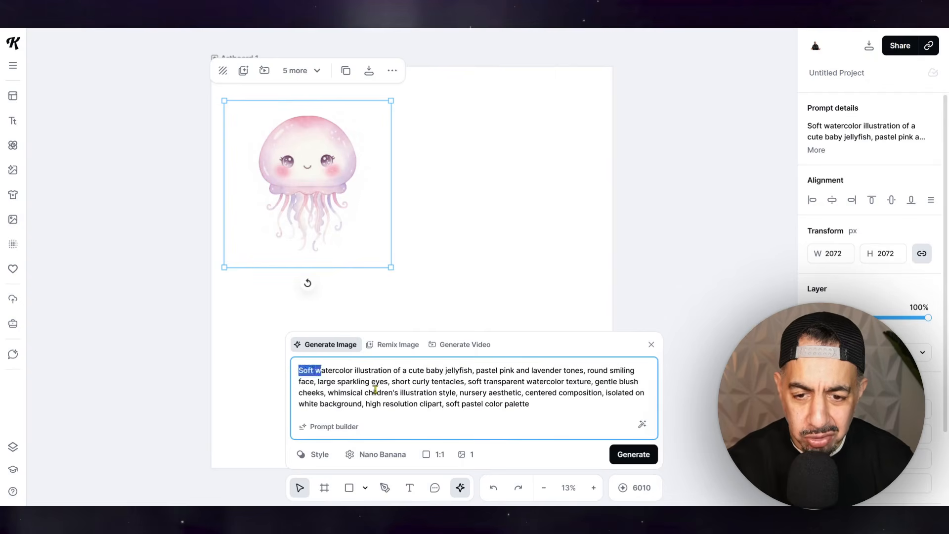
Replace the prompt with the one beginning "Adorable baby seahorse clipart, soft peach and coral watercolor tones" and generate the image.
left_click_drag(300, 367, 525, 407)
key("BackSpace")
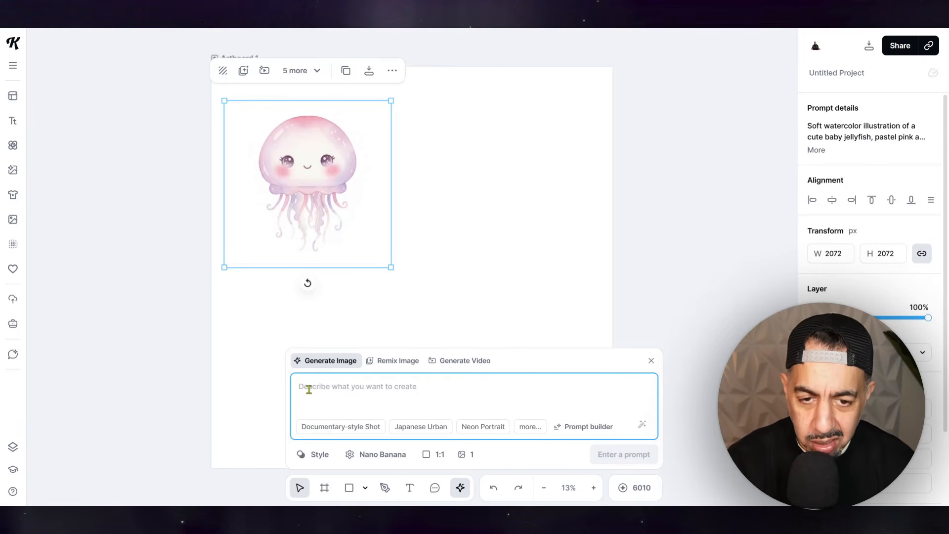
type("Adorable baby seahorse clipart, soft peach and coral watercolor tones, curled tail, tiny fins, big innocent eyes, smiling expression, soft watercolor brush textures, subtle shading, nursery illustration style, whimsical children's design, centered composition, isolated on clean white background, pastel ocean theme")
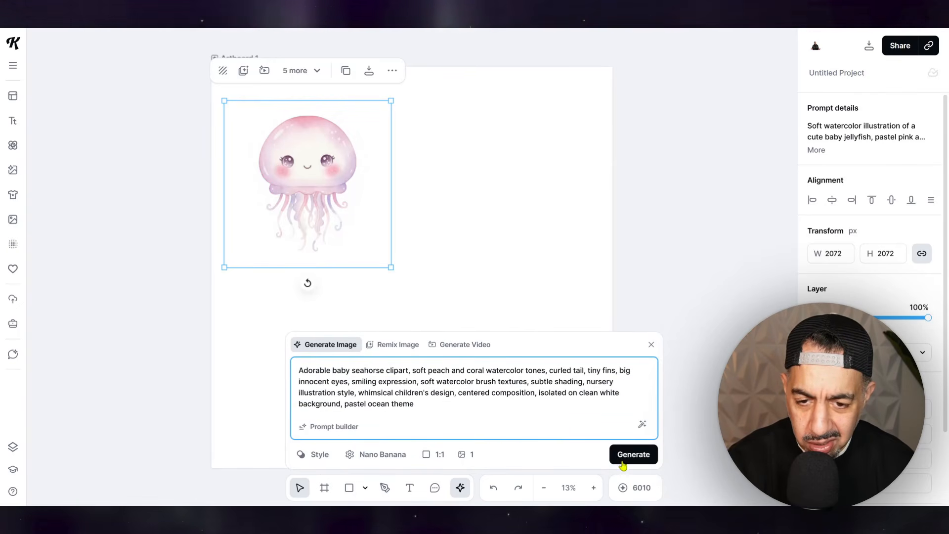
left_click(623, 459)
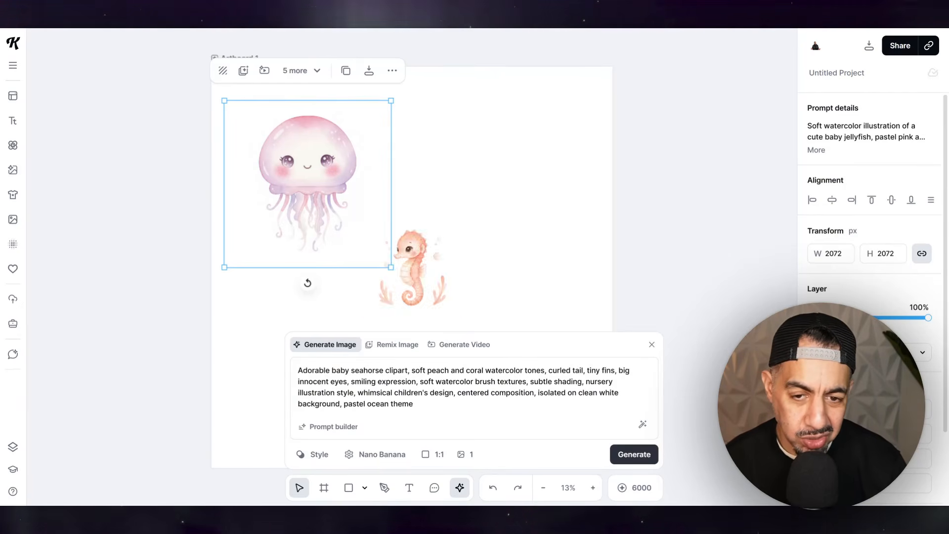
Enlarge the seahorse image to about 2286 by 2286 px and place it beside the jellyfish in the artboard's upper-right area.
left_click(428, 292)
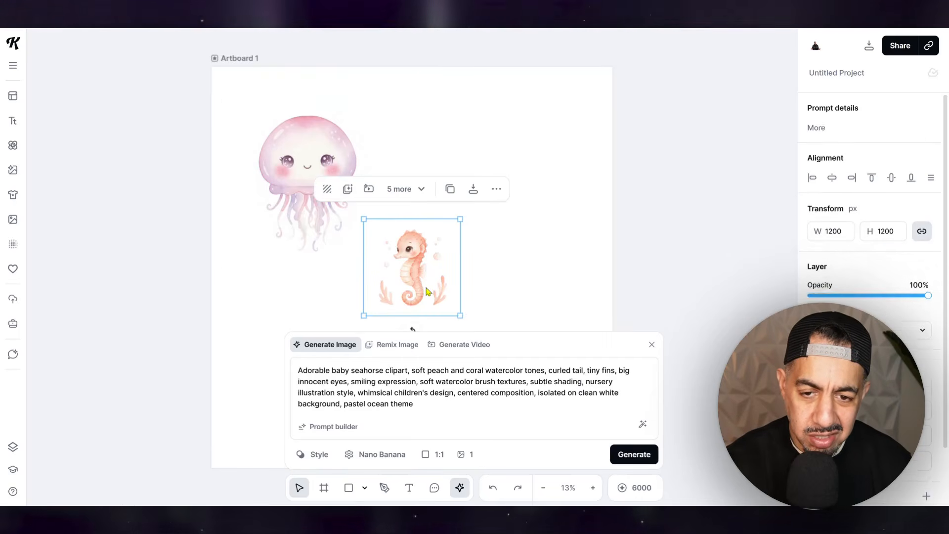
left_click_drag(462, 219, 549, 131)
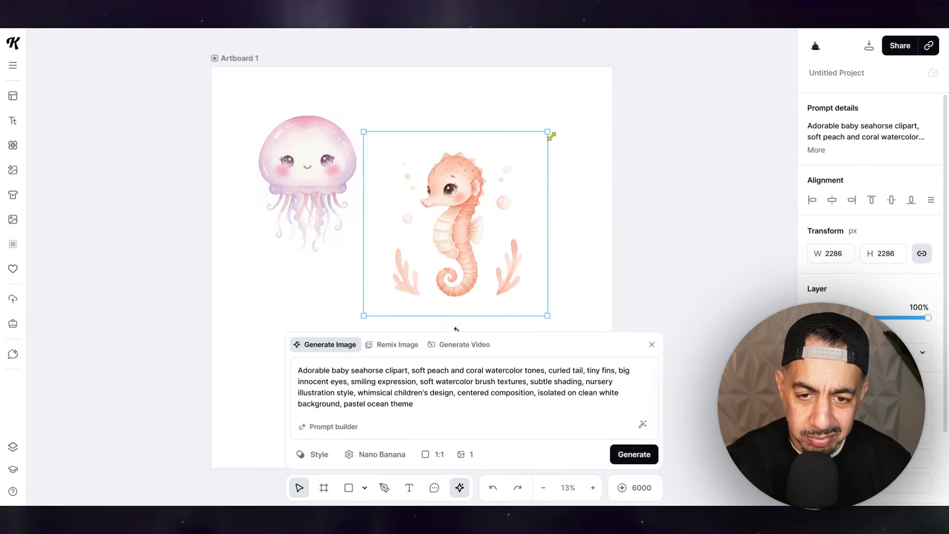
left_click_drag(480, 209, 513, 170)
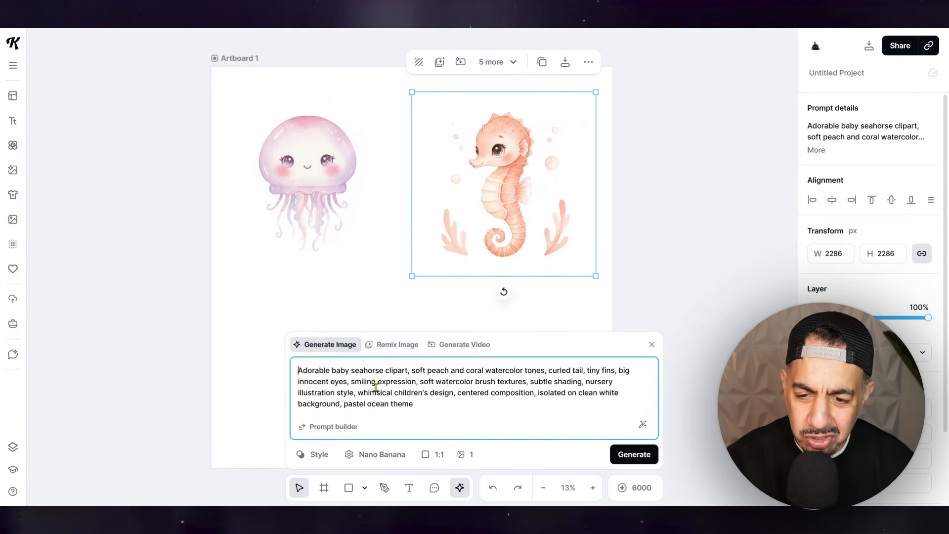
Replace the prompt with the one beginning "Cute baby whale clipart, soft baby blue watercolor body, rounded shape" and generate the image.
key("ctrl+a")
key("BackSpace")
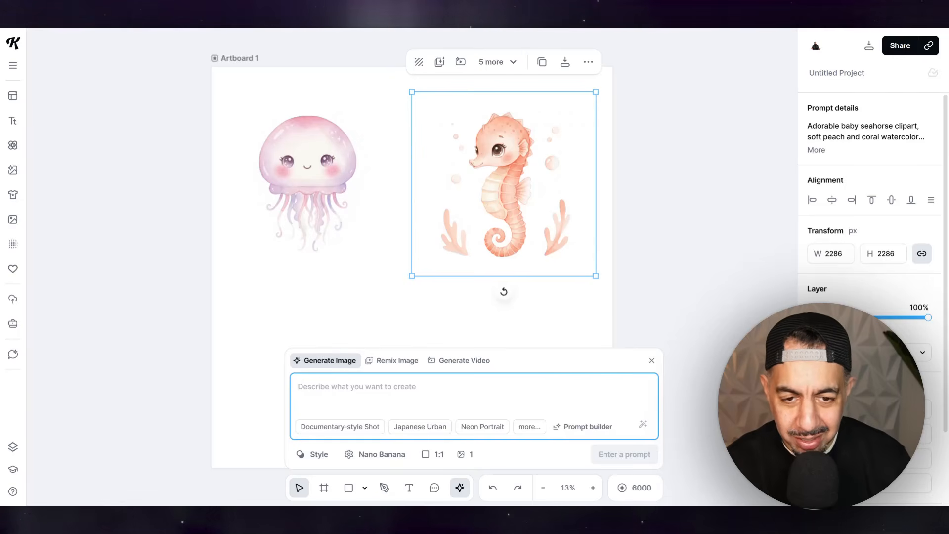
type("Cute baby whale clipart, soft baby blue watercolor body, rounded shape, tiny fins, smiling face with rosy cheeks, small water splash above blowhole, gentle watercolor gradient, pastel nursery color palette, soft hand painted illustration style, centered on white background")
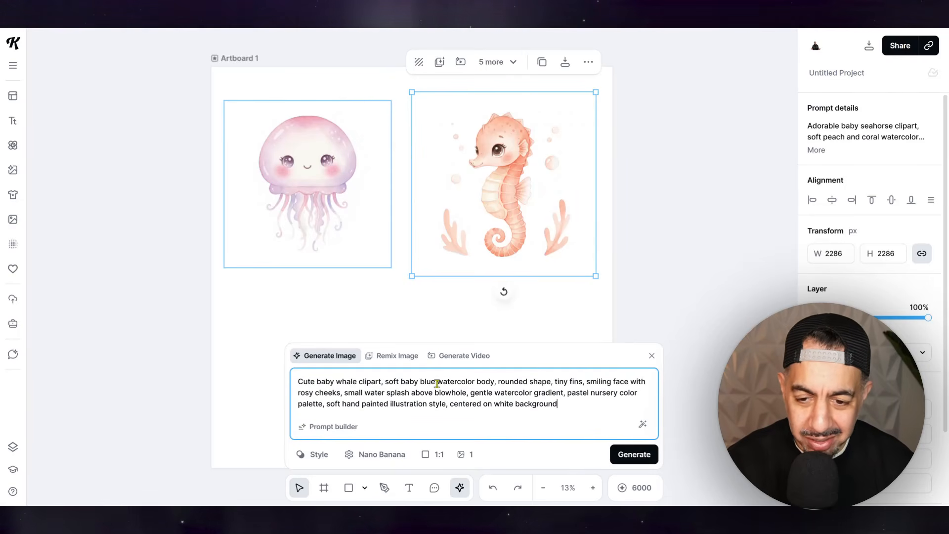
left_click(623, 457)
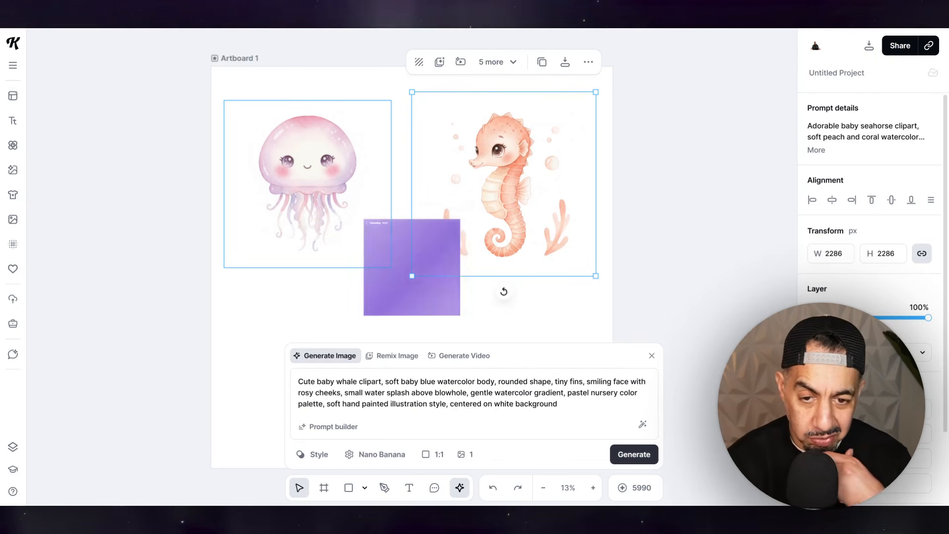
Enlarge the whale image to about 1788 by 1788 px and place it below the jellyfish.
left_click(404, 265)
left_click_drag(365, 220, 316, 171)
left_click_drag(416, 280, 360, 366)
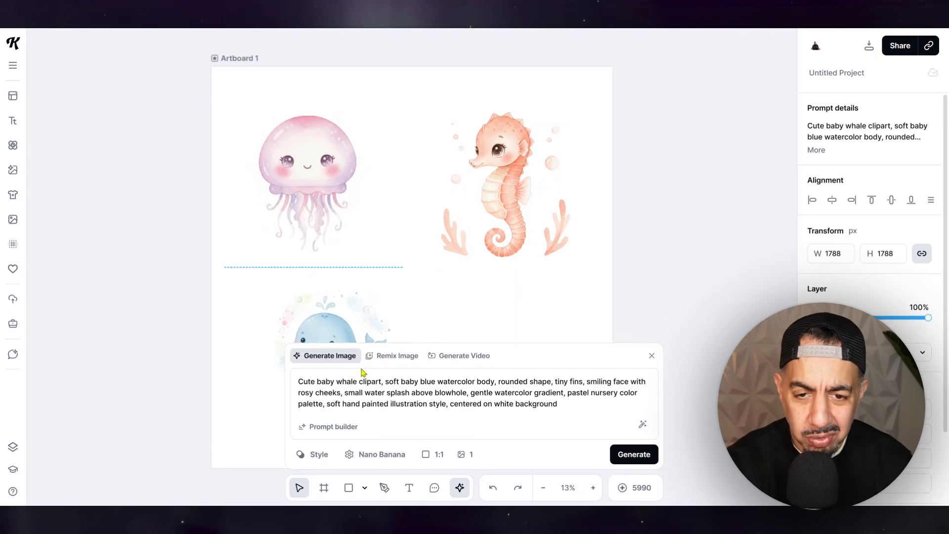
Remove the seahorse image's background, move the whale to the middle of the artboard and shift the seahorse into the upper-right corner.
left_click(482, 234)
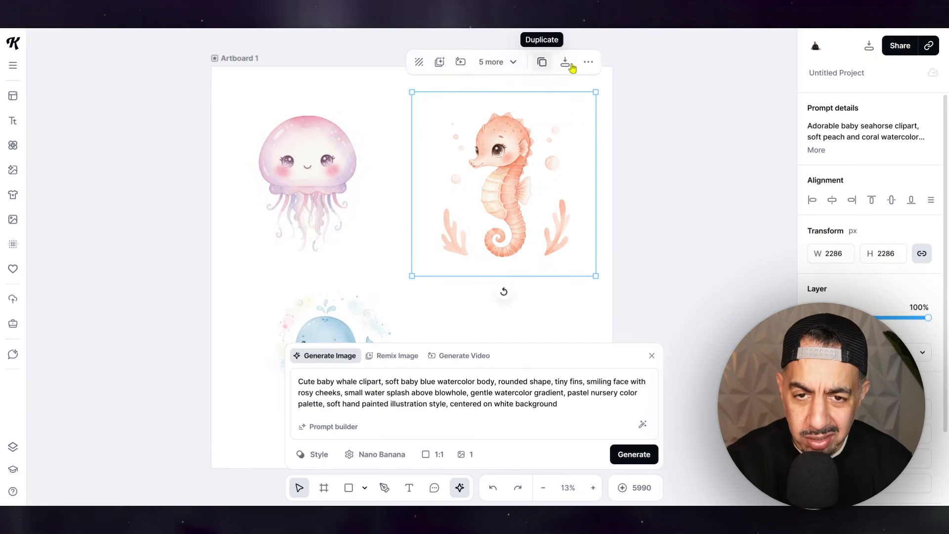
left_click(420, 64)
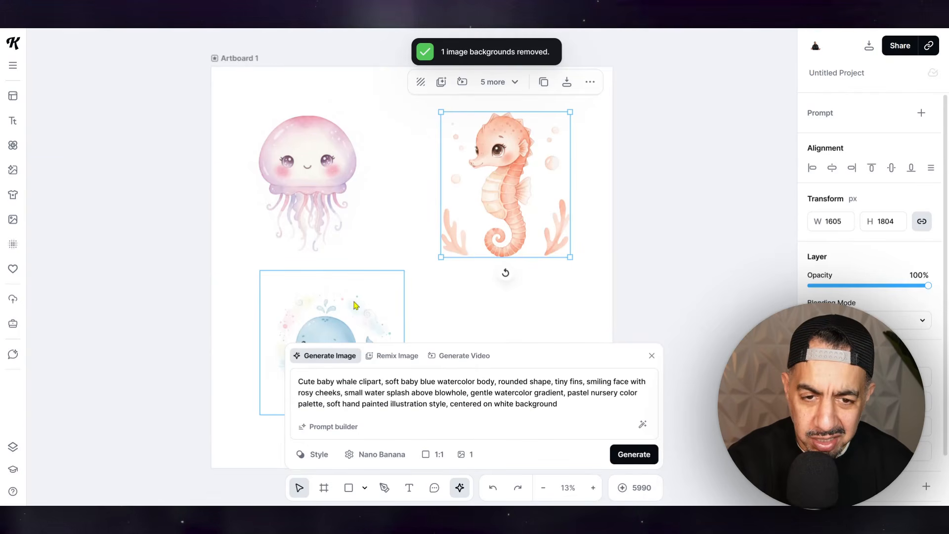
left_click_drag(355, 305, 365, 286)
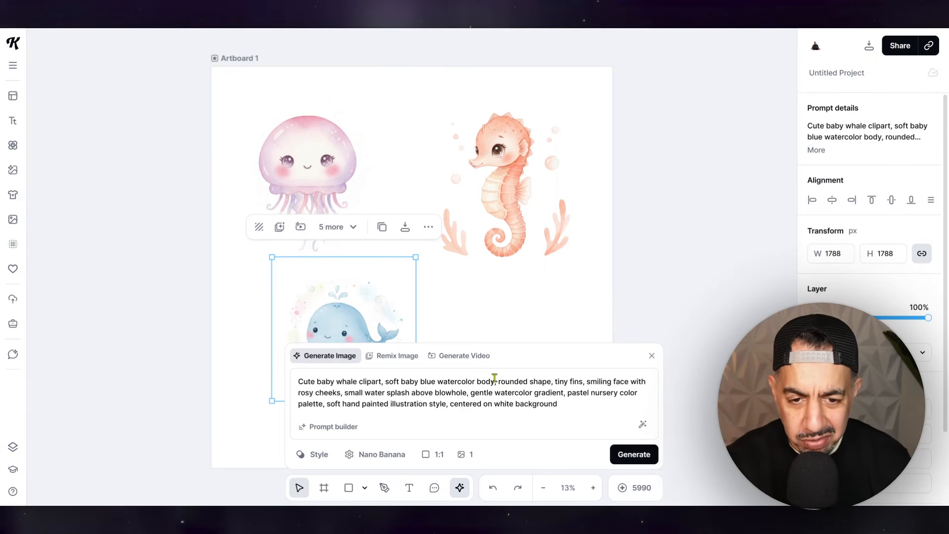
left_click_drag(346, 326, 416, 274)
left_click_drag(503, 212, 546, 173)
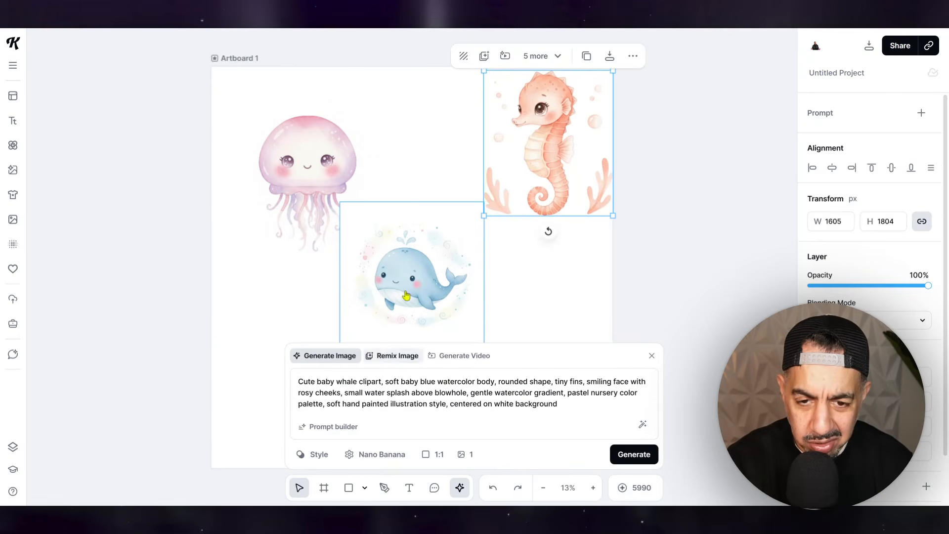
Remix the whale image with the prompt "keep only whale remove other design".
left_click(401, 327)
left_click(395, 356)
type("keep only whale remove")
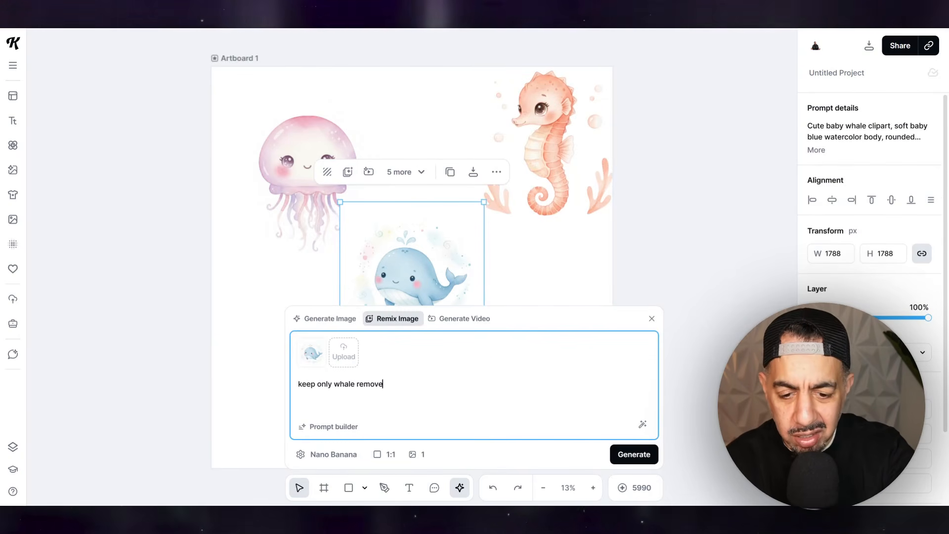
type(" other design")
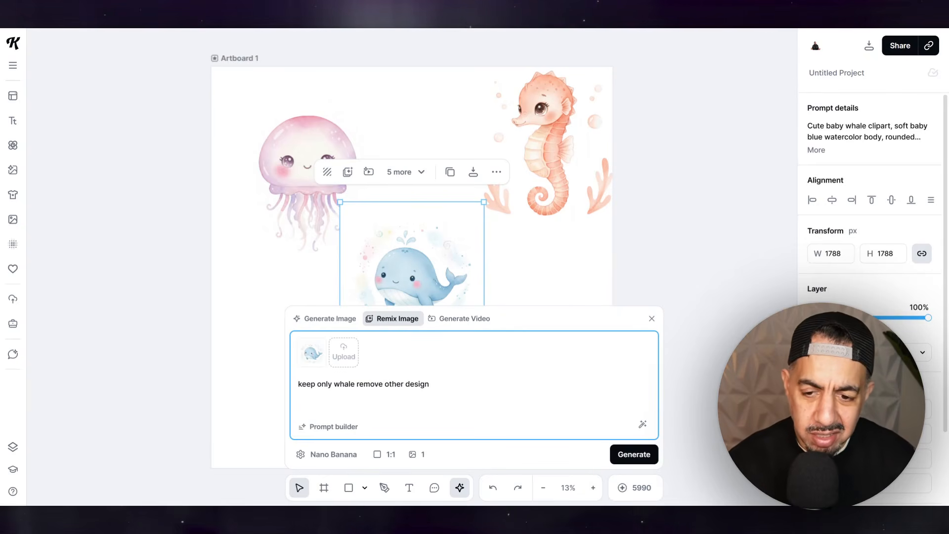
left_click(634, 454)
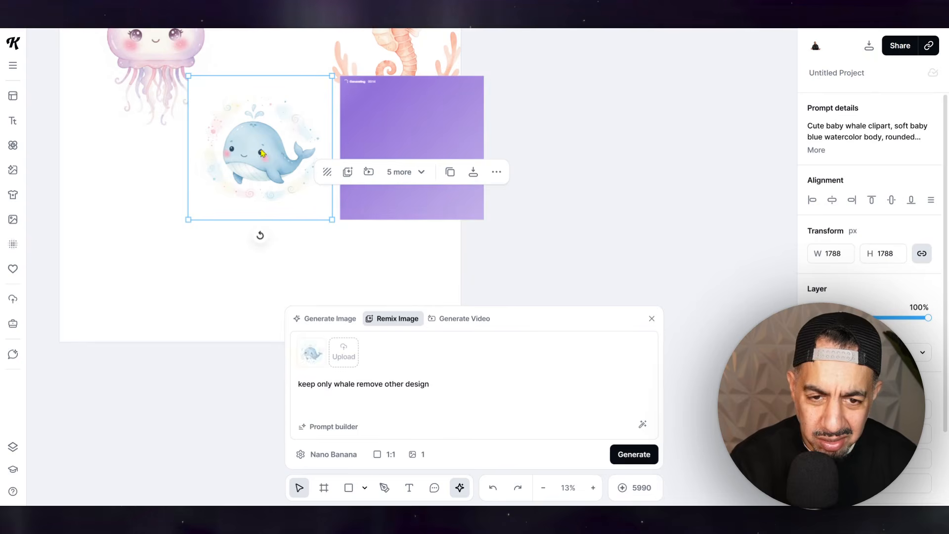
Close the prompt box, delete the original whale image and move the remixed whale into its place.
left_click(592, 487)
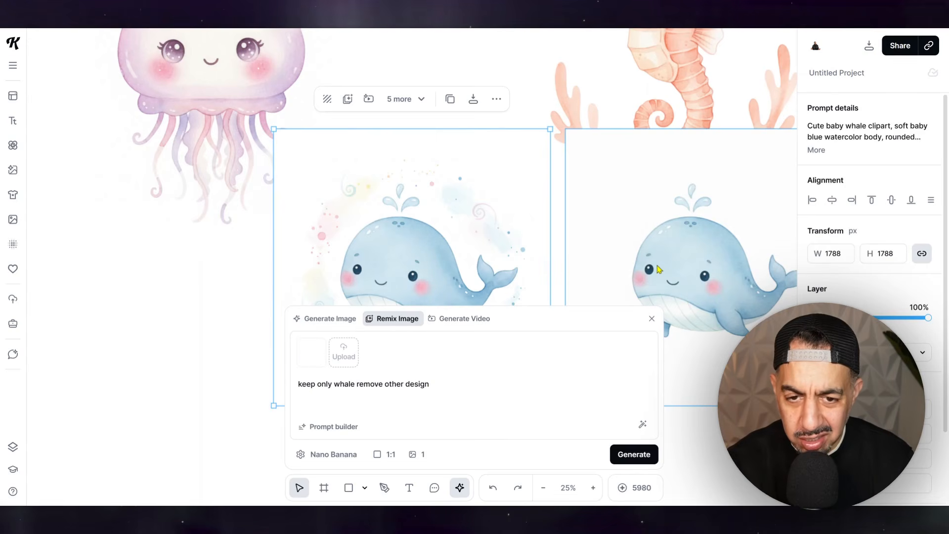
left_click(652, 318)
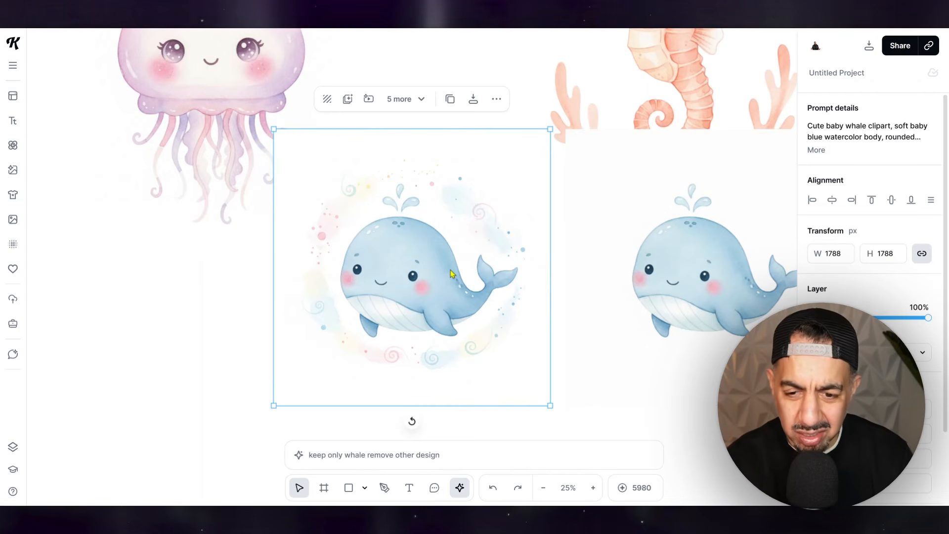
key("Delete")
left_click_drag(696, 254, 431, 280)
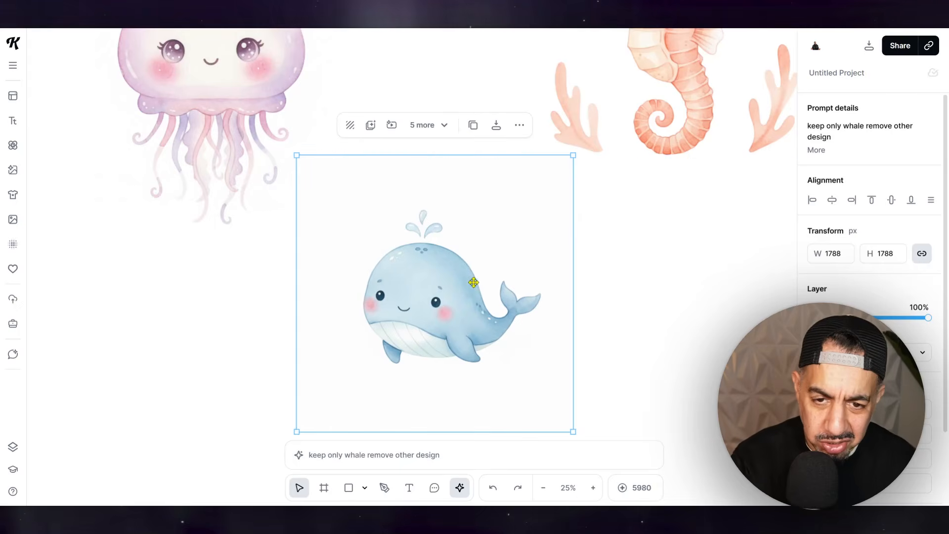
Remove the background from the remixed whale image and reopen the image prompt box.
left_click(354, 127)
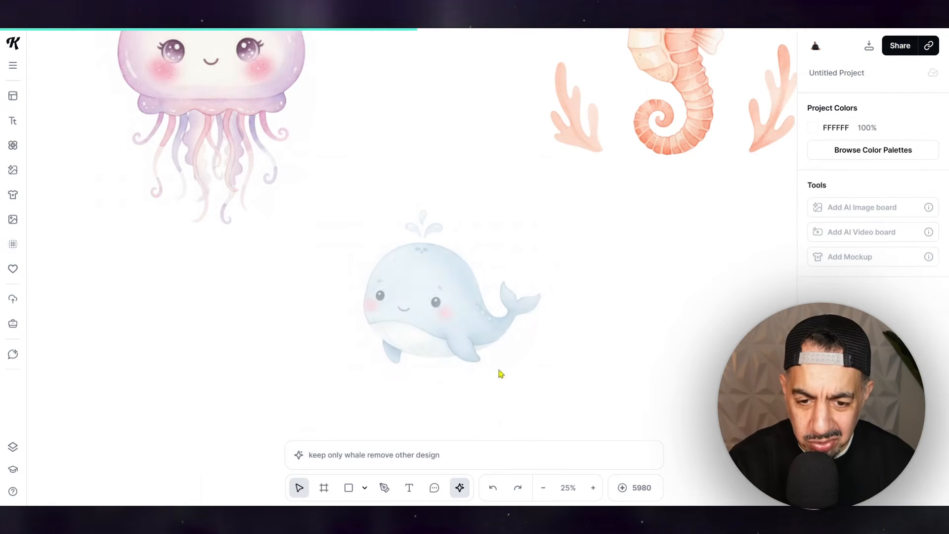
left_click(459, 453)
left_click(543, 488)
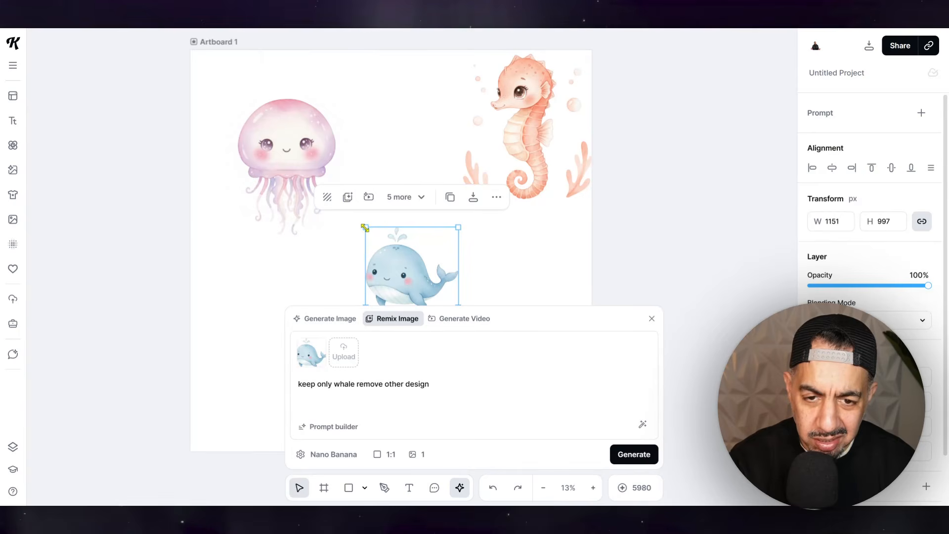
Enlarge the whale to about 1556 by 1348 px and place it between the jellyfish and the seahorse along the artboard's upper edge.
left_click_drag(364, 227, 335, 214)
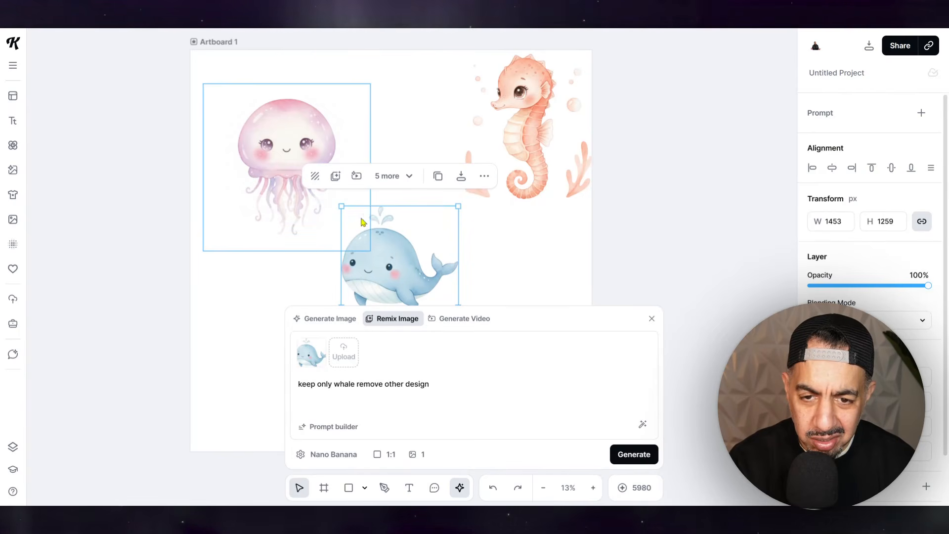
left_click_drag(465, 203, 474, 200)
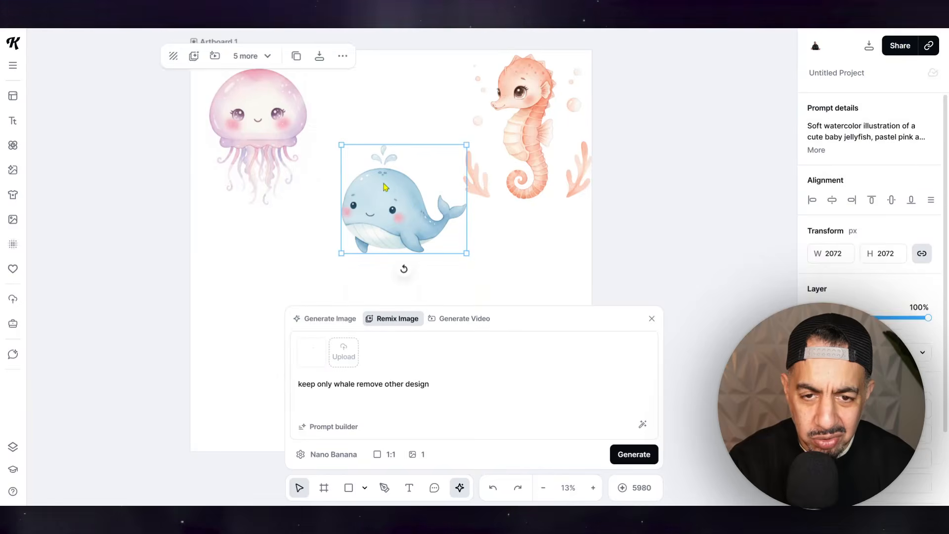
left_click_drag(385, 187, 368, 130)
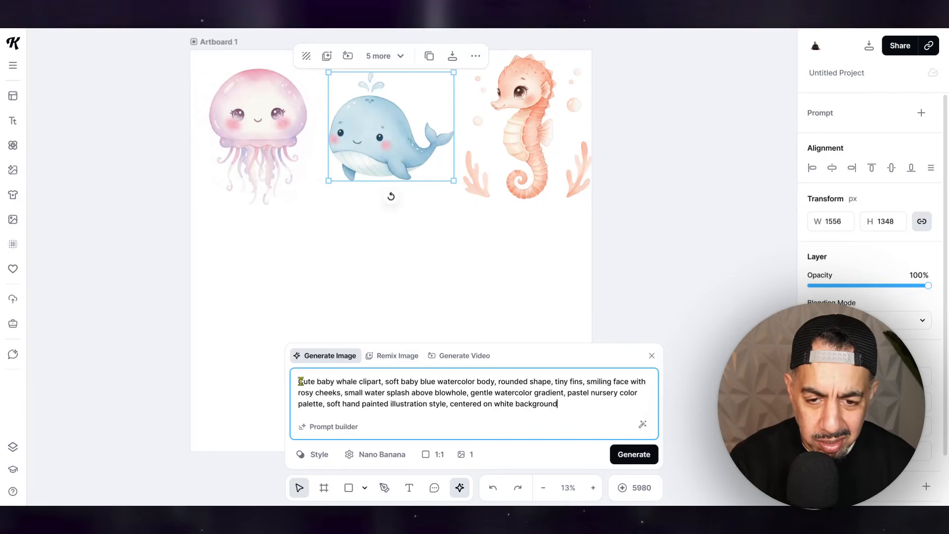
Generate an image from the prompt beginning "Sweet baby octopus clipart, pastel lavender watercolor body, eight soft curly tentacles", isolated on white background.
left_click_drag(297, 381, 590, 410)
key("BackSpace")
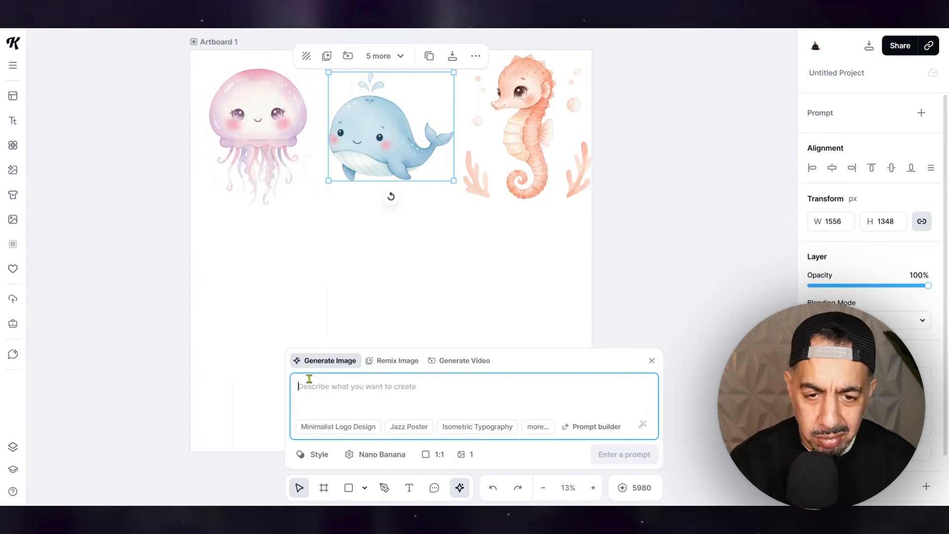
type("Sweet baby octopus clipart, pastel lavender watercolor body, eight soft curly tentacles, chubby rounded head, big cute eyes and blush cheeks, playful underwater character, soft watercolor texture, children's nursery illustration style, isolated on white background")
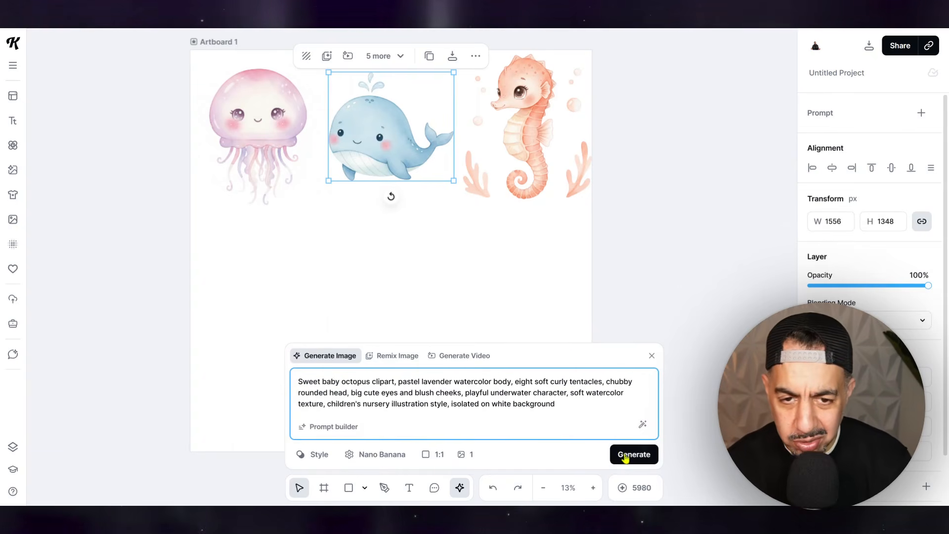
left_click(625, 455)
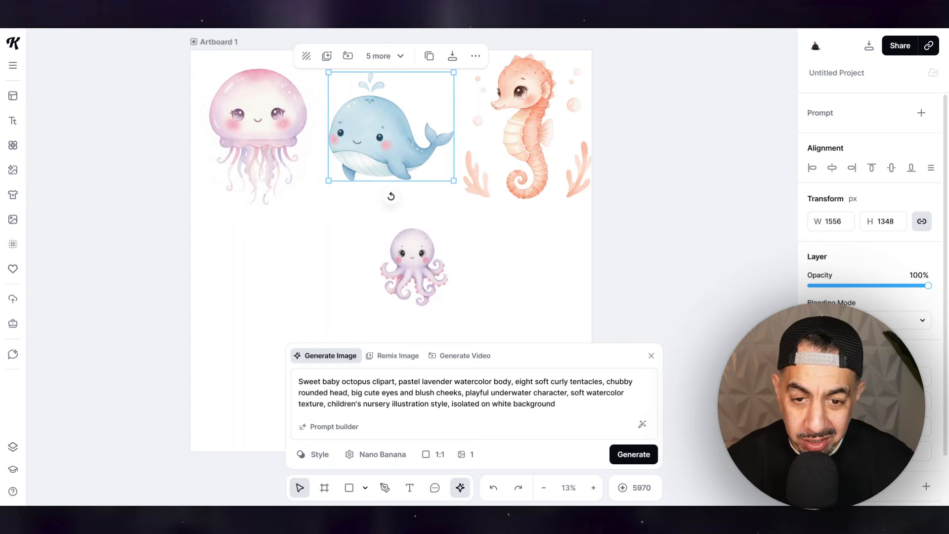
Enlarge the octopus image to about 1857 by 1857 px and place it below the jellyfish.
left_click(414, 251)
left_click_drag(364, 220, 291, 181)
left_click_drag(378, 229, 277, 292)
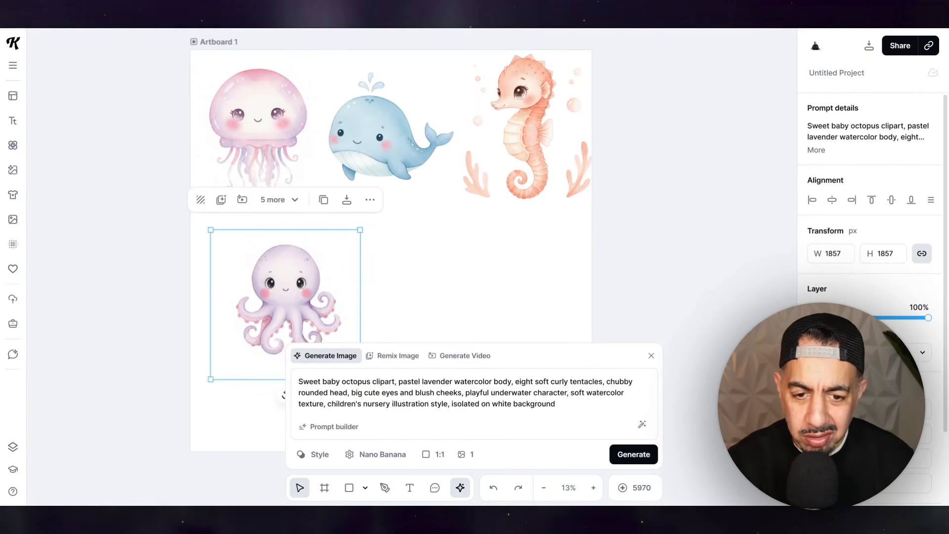
Generate an image from the prompt beginning "Adorable baby sea turtle, pastel green shell with soft watercolor patterns, tiny flippers spread outward".
left_click_drag(297, 380, 650, 403)
key("BackSpace")
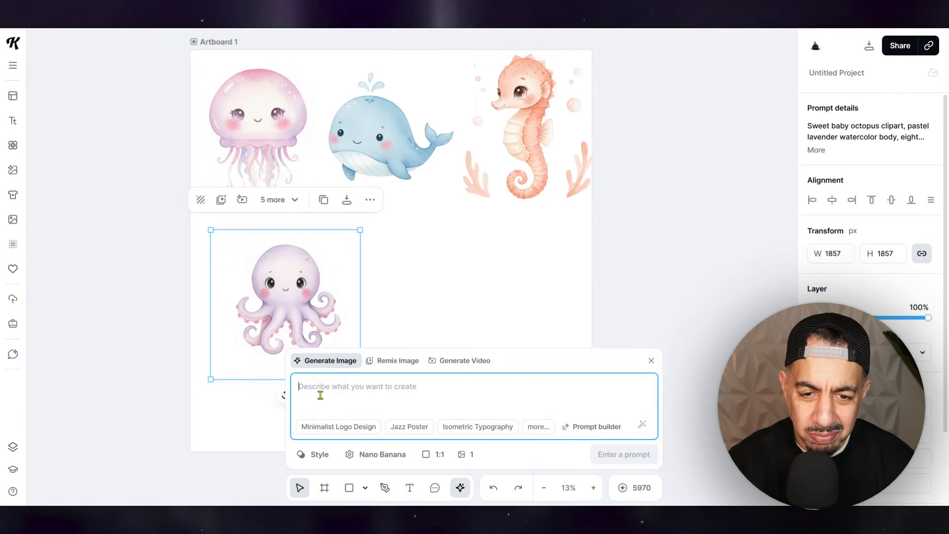
type("Adorable baby sea turtle, pastel green shell with soft watercolor patterns, tiny flippers spread outward, smiling face with gentle eyes, soft watercolor shading, nursery ocean illustration style, whimsical children's clipart, centered composition, isolated on white background")
left_click(634, 457)
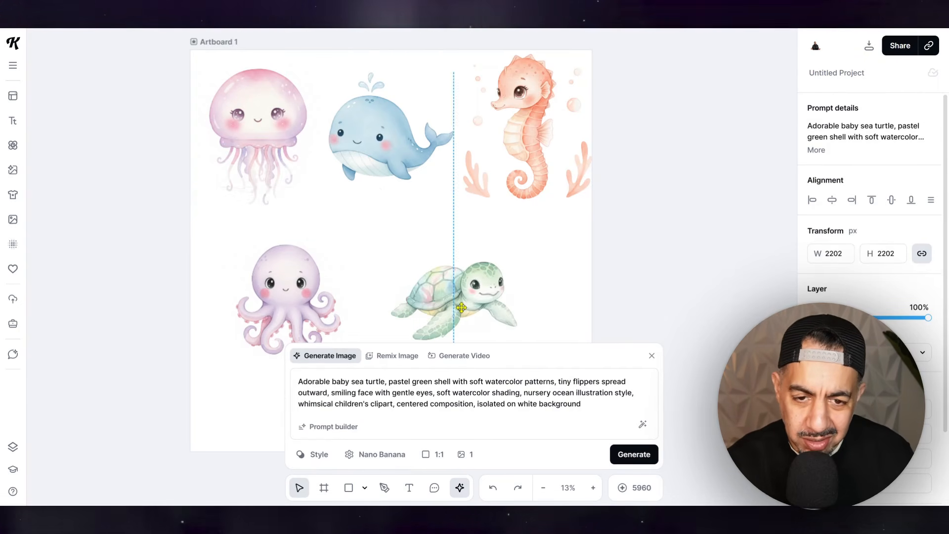
Remove the sea turtle's background and resize turtle and octopus to about 2017 and 2023 px wide, side by side in the artboard's lower half.
left_click_drag(453, 310, 463, 291)
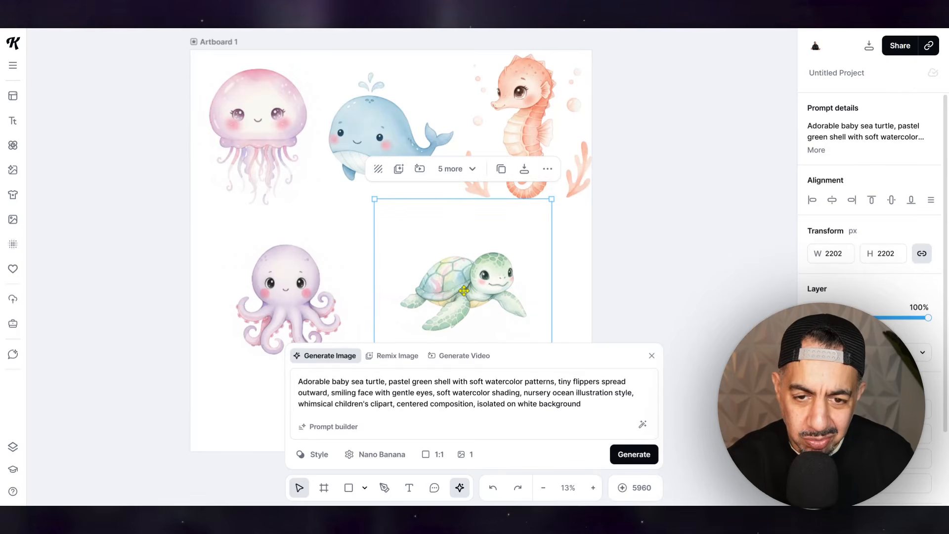
left_click(378, 169)
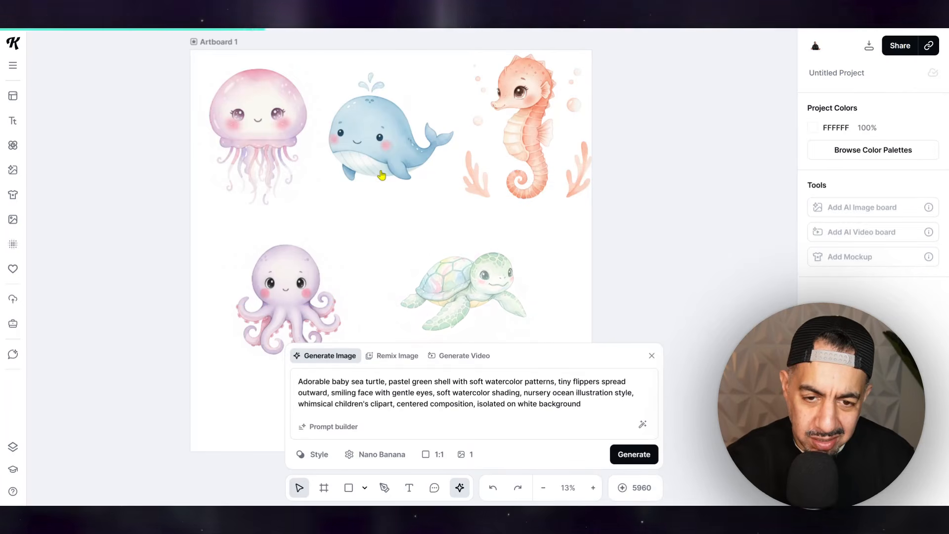
left_click_drag(398, 254, 364, 230)
left_click_drag(462, 273, 489, 298)
left_click(313, 278)
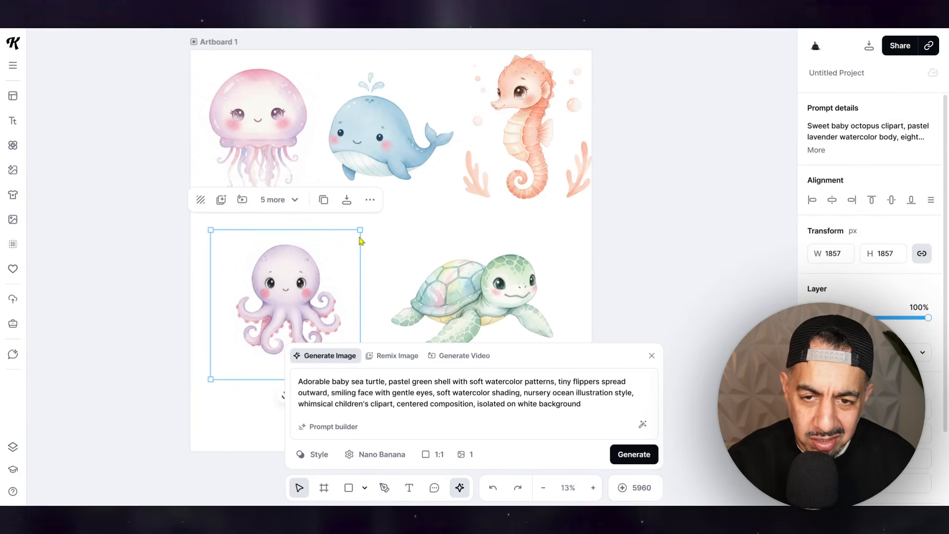
key("ctrl+z")
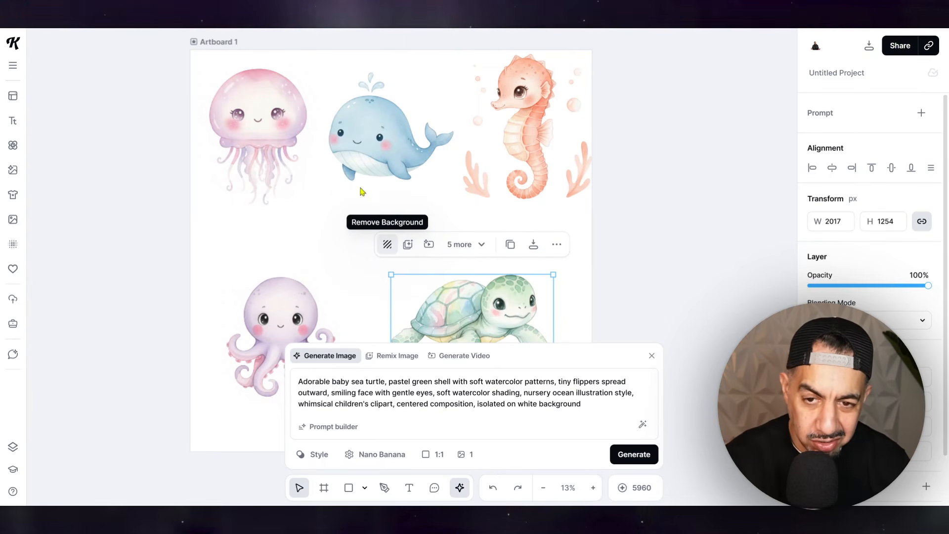
Move the seahorse and the whale off the artboard, stacking them on the empty canvas to its right.
left_click(510, 125)
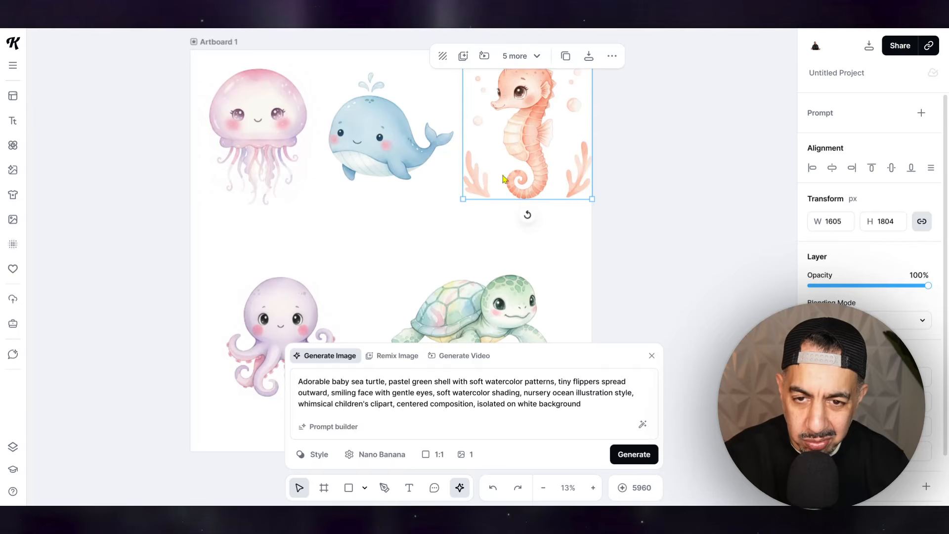
left_click_drag(514, 116, 502, 126)
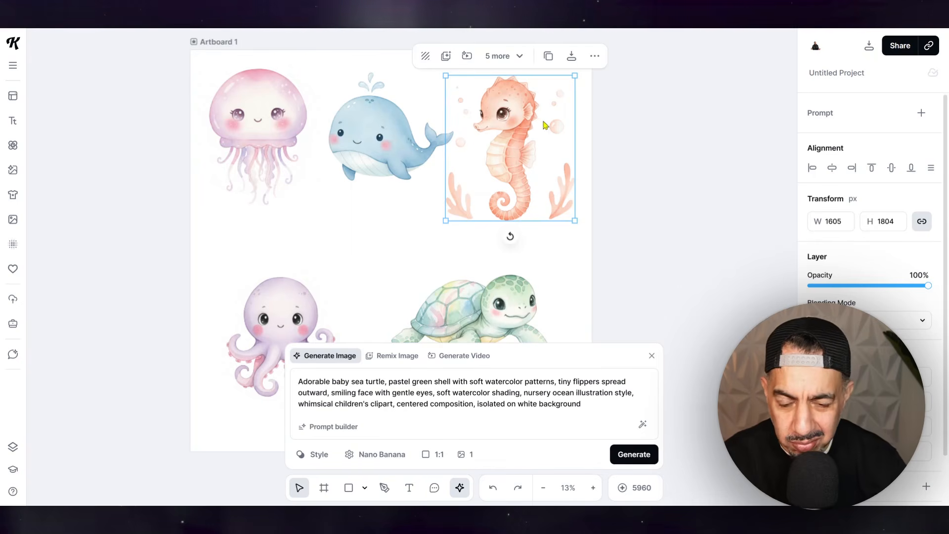
left_click_drag(512, 122, 692, 105)
left_click(387, 164)
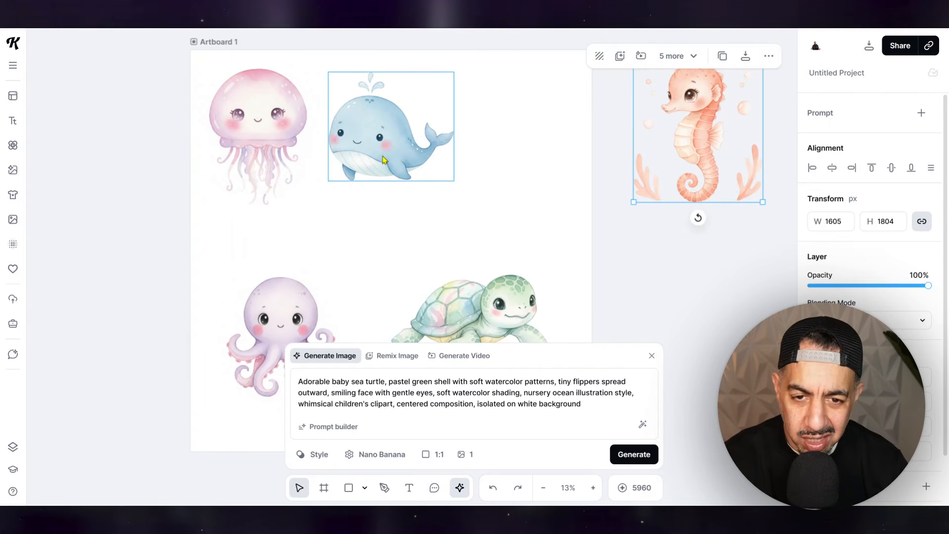
left_click_drag(378, 145, 702, 269)
Move the jellyfish and the octopus off the artboard, stacking them on the canvas to its left.
left_click(295, 146)
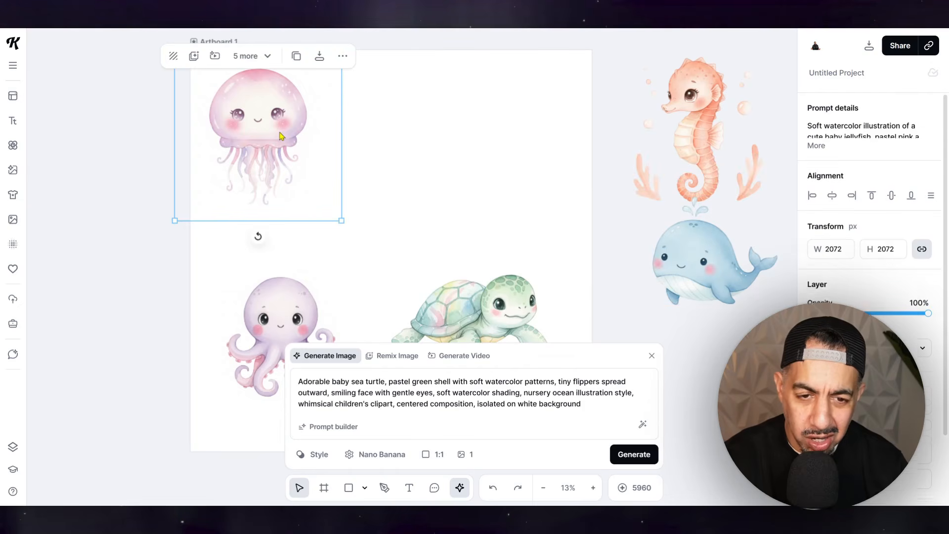
left_click_drag(240, 166, 69, 303)
left_click(269, 316)
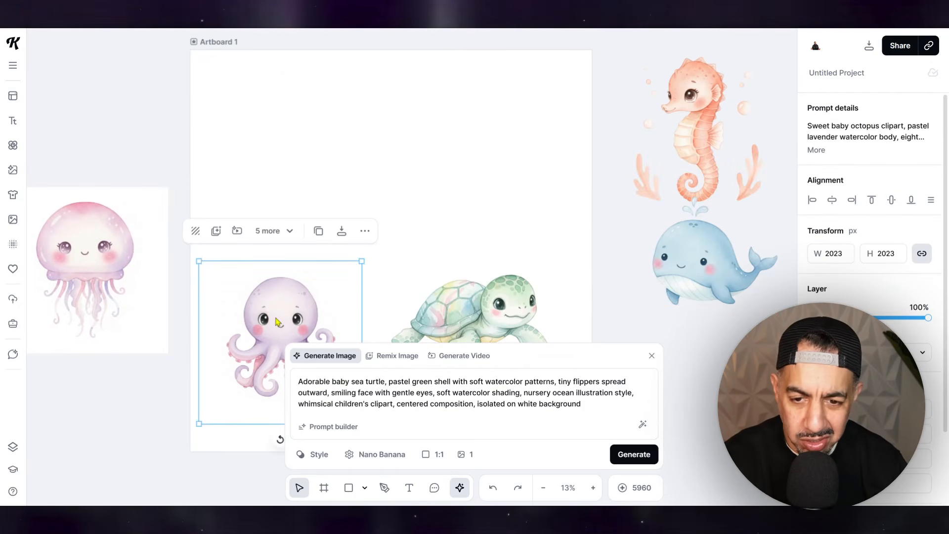
left_click_drag(269, 316, 86, 420)
Enlarge the sea turtle to about 4585 by 2852 px so it nearly fills the artboard's width, and center it.
left_click(449, 312)
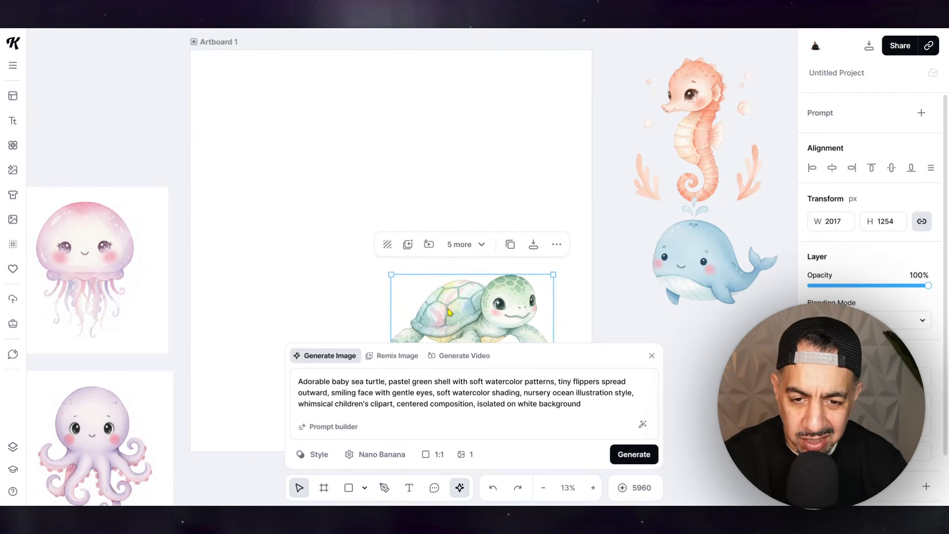
left_click_drag(392, 275, 251, 131)
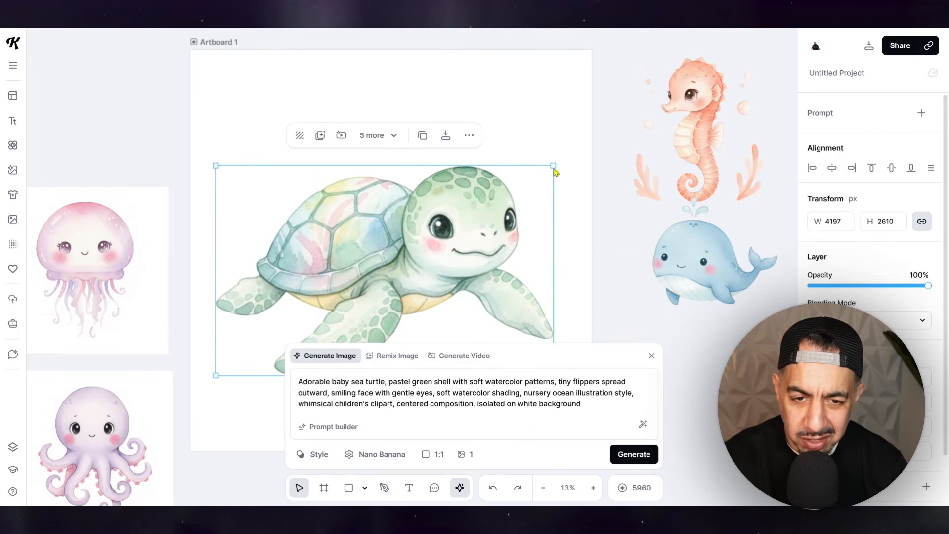
left_click_drag(553, 166, 574, 153)
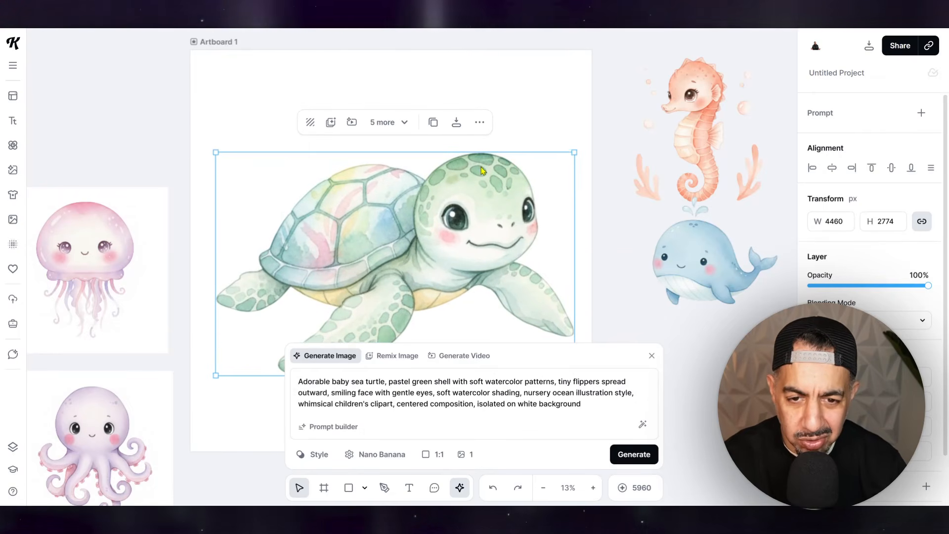
left_click_drag(479, 168, 471, 155)
left_click(229, 147)
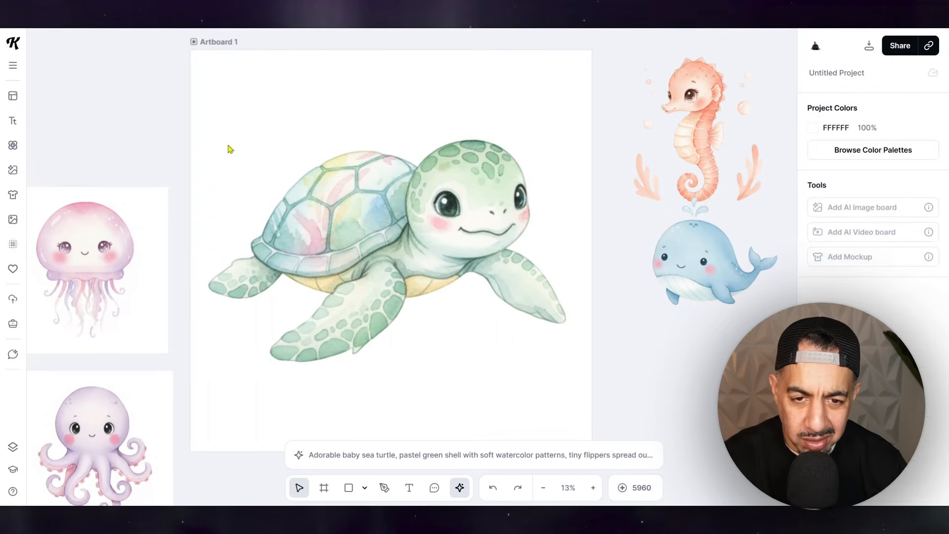
left_click(322, 192)
left_click_drag(209, 142, 199, 136)
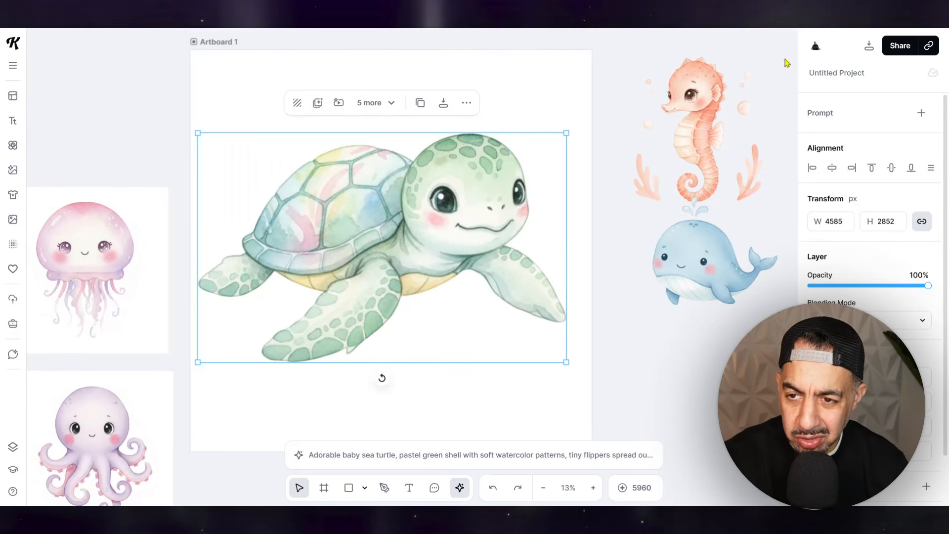
Set up the download of Artboard 1 as a PNG at 300 dpi with Remove Background enabled.
left_click(869, 47)
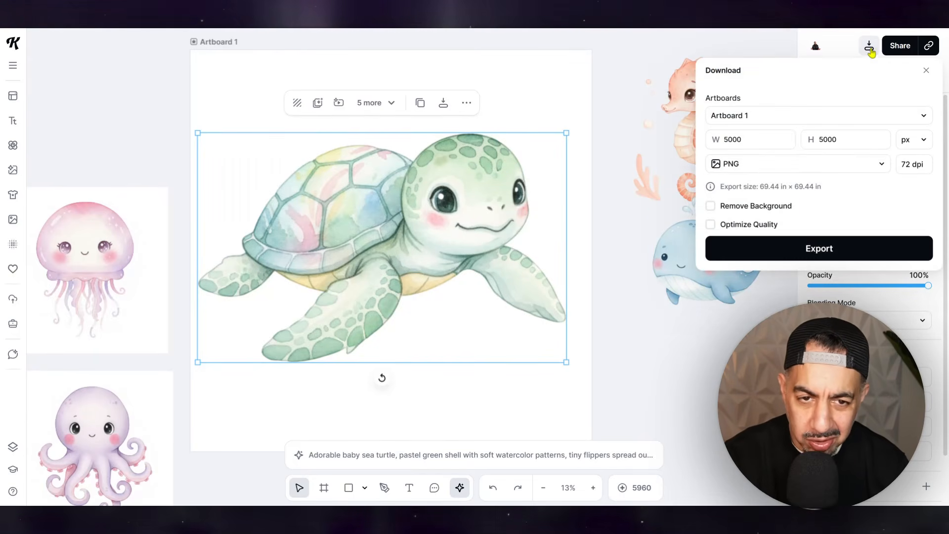
left_click(228, 42)
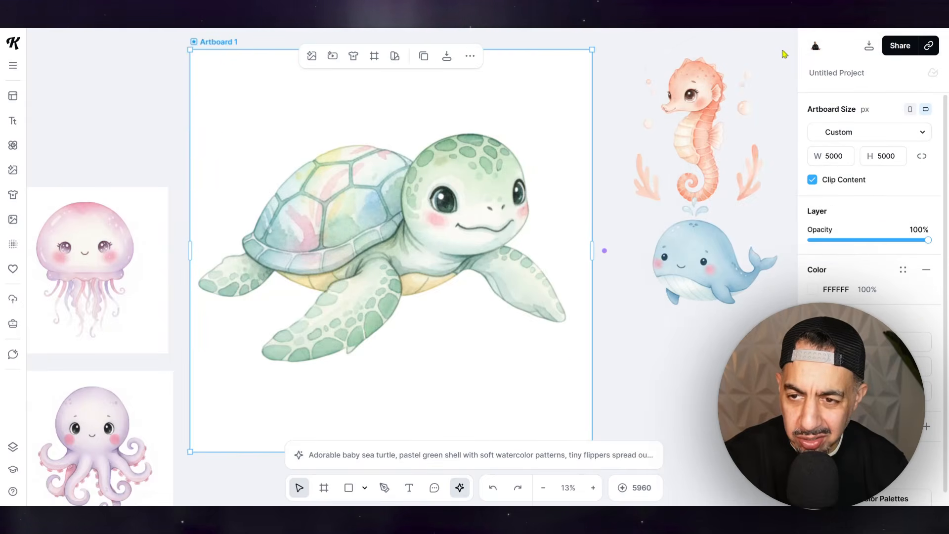
left_click(869, 48)
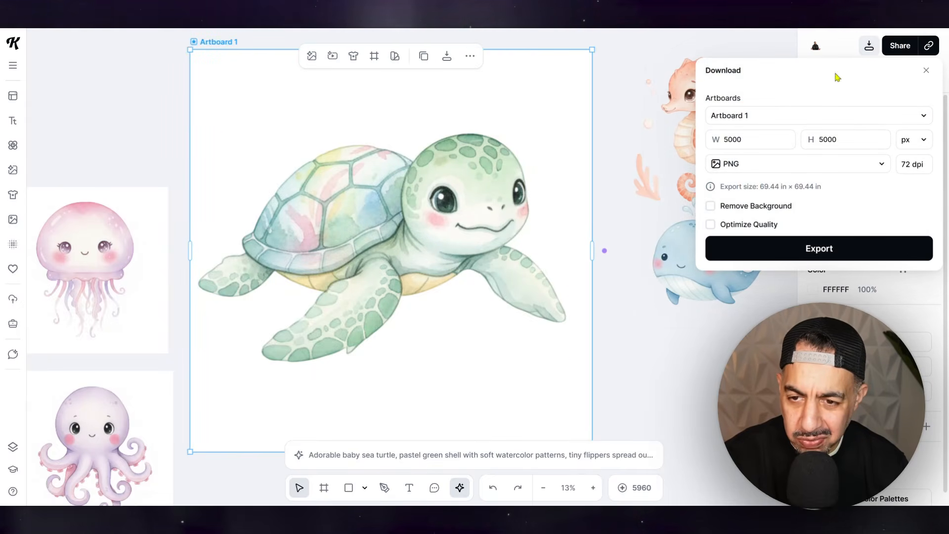
left_click(911, 162)
triple_click(912, 162)
type("300")
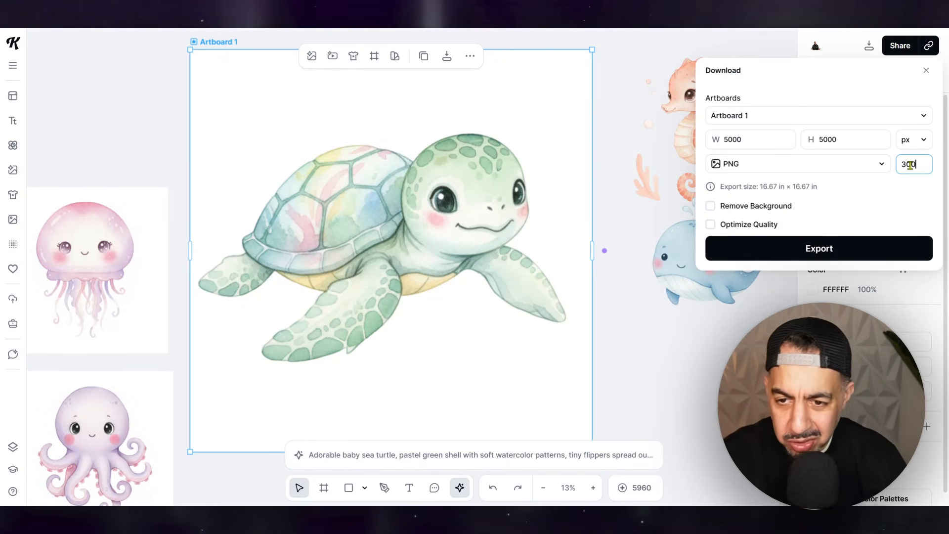
left_click(711, 207)
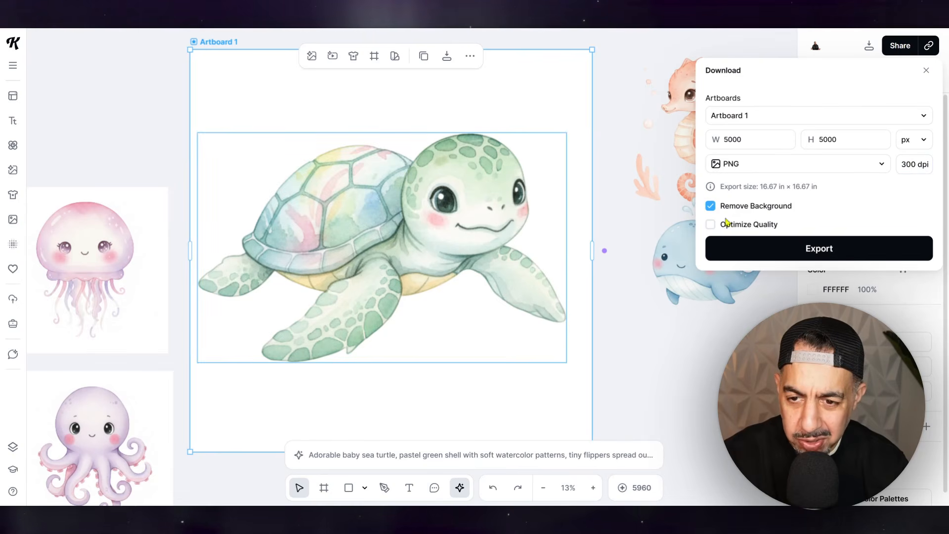